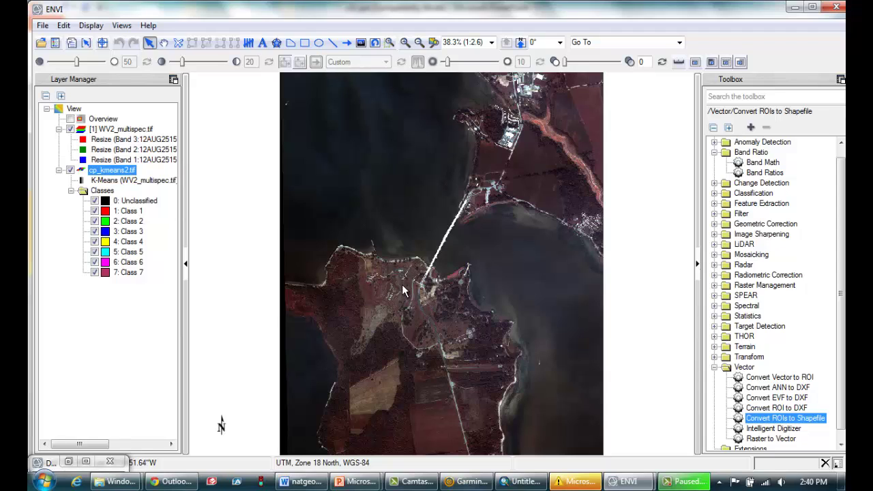
Step: Hide the WV2_multispec.tif layer and open map_extent2.shp from the shapefiles data folder
click(71, 129)
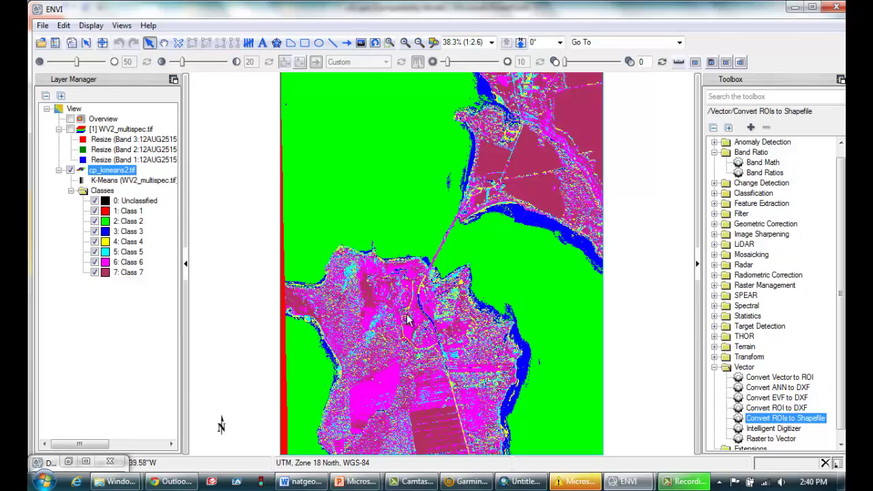
click(43, 24)
click(95, 41)
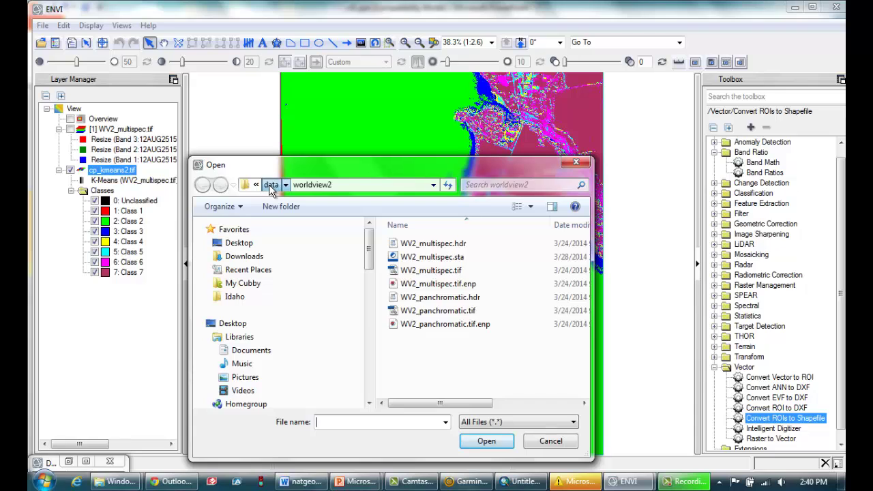
click(271, 185)
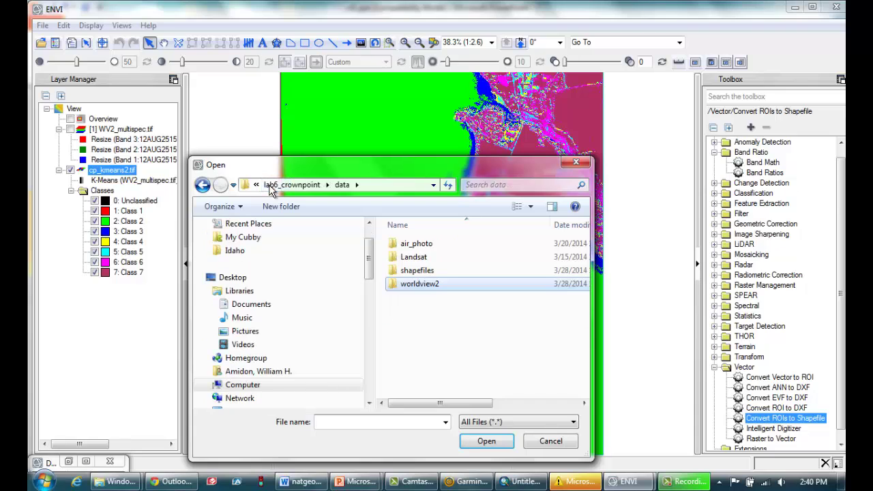
double_click(417, 270)
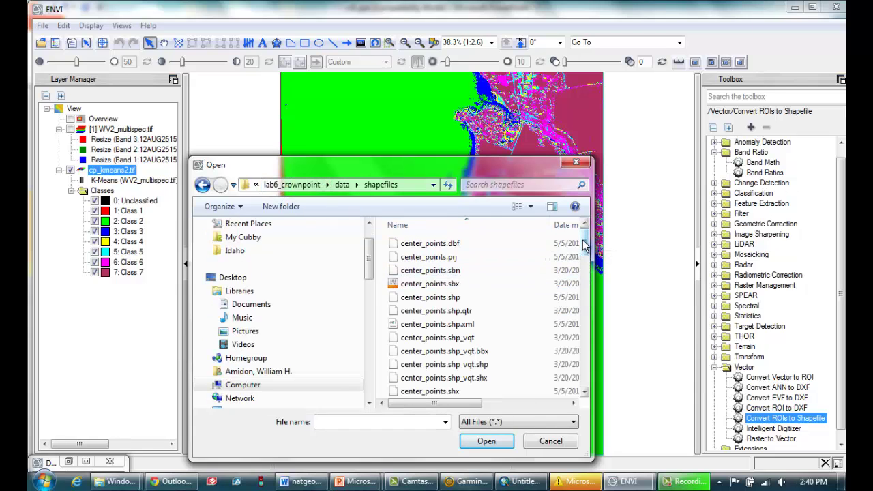
drag(584, 247, 586, 372)
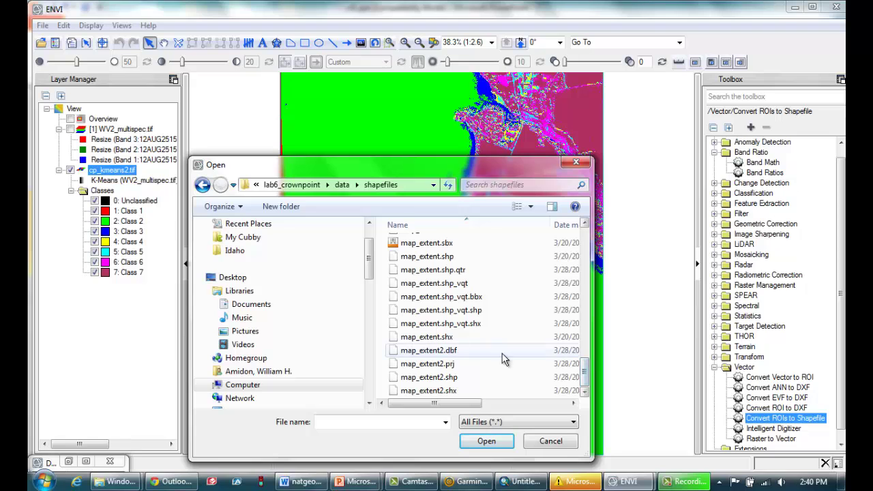
click(452, 379)
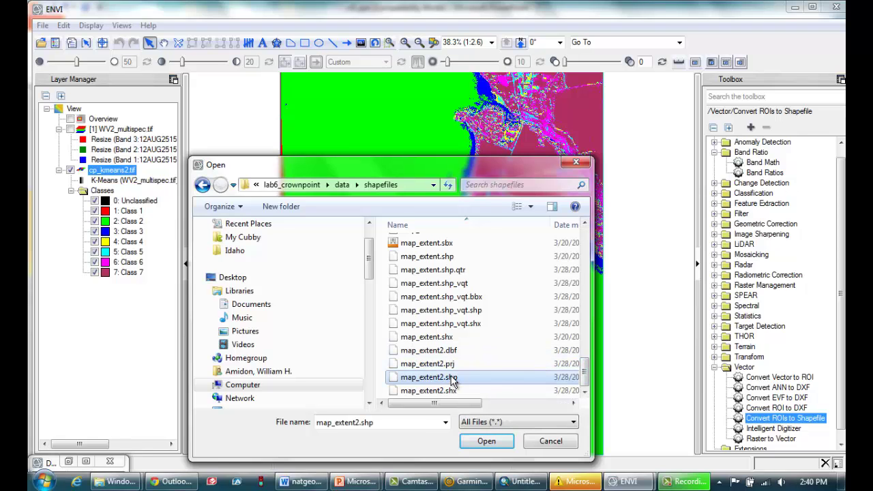
click(485, 442)
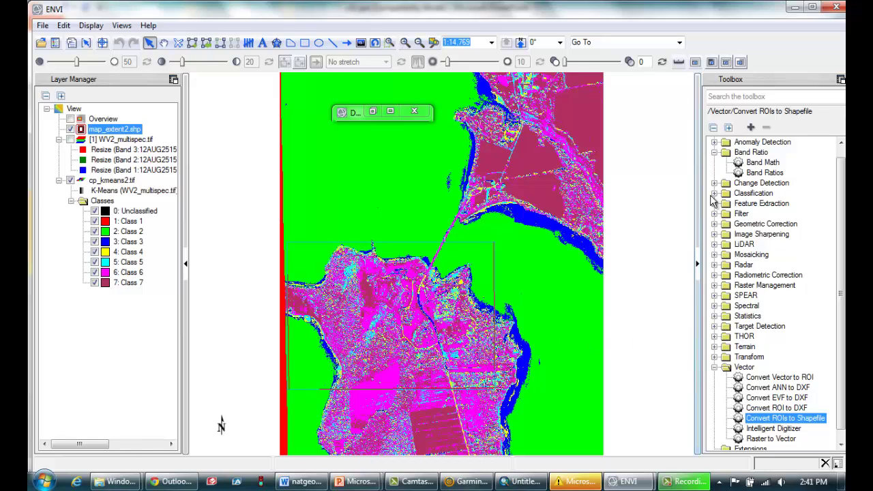
Step: Start the post-classification Generate Random Sample tool for ground truth images with cp_kmeans2.tif as the input classification
click(714, 367)
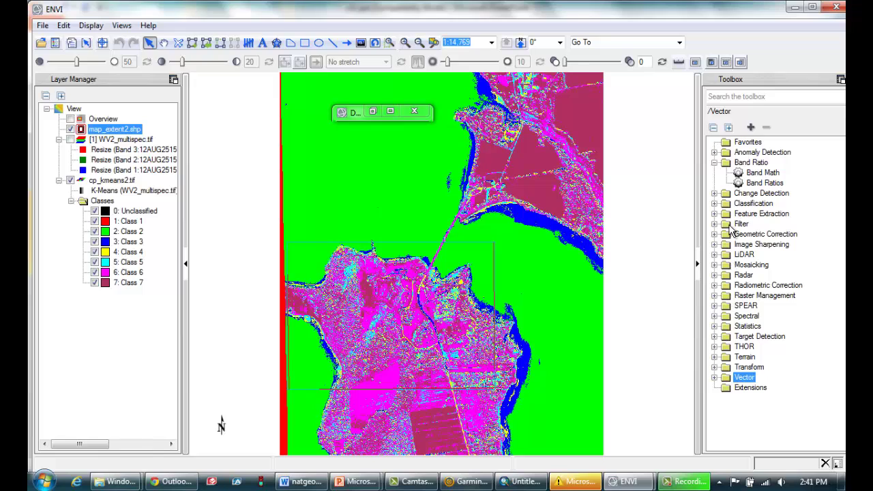
click(715, 203)
click(754, 235)
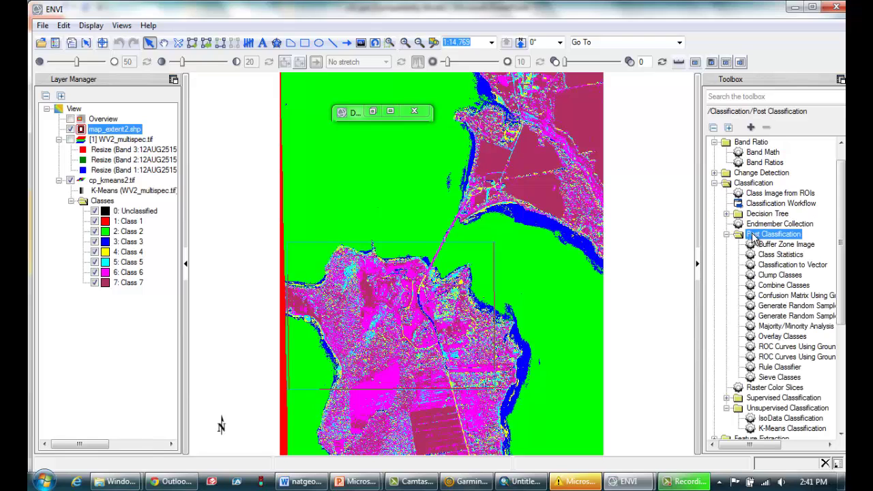
click(785, 307)
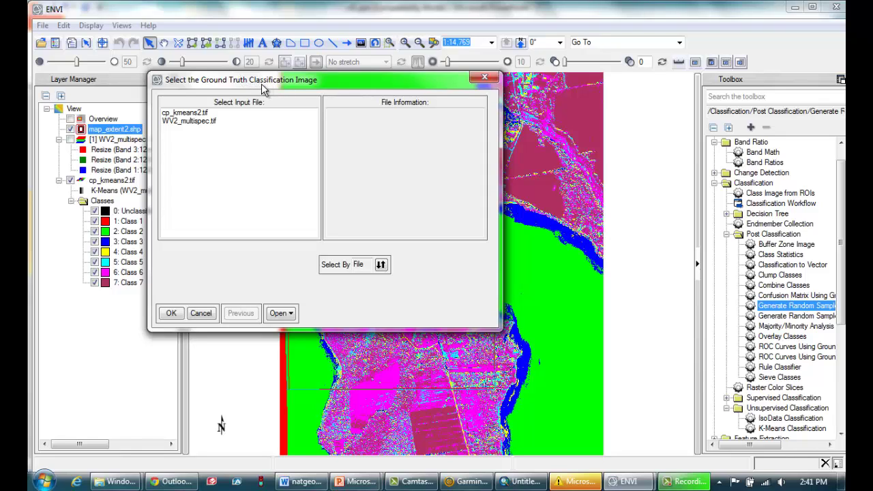
click(198, 113)
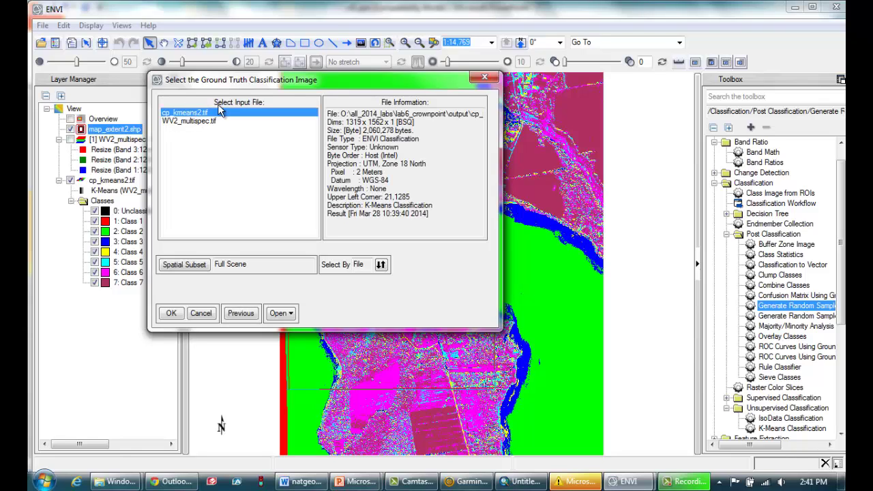
Step: Limit the input's spatial subset to the extent of the map_extent2.shp vector and accept the input file
click(181, 268)
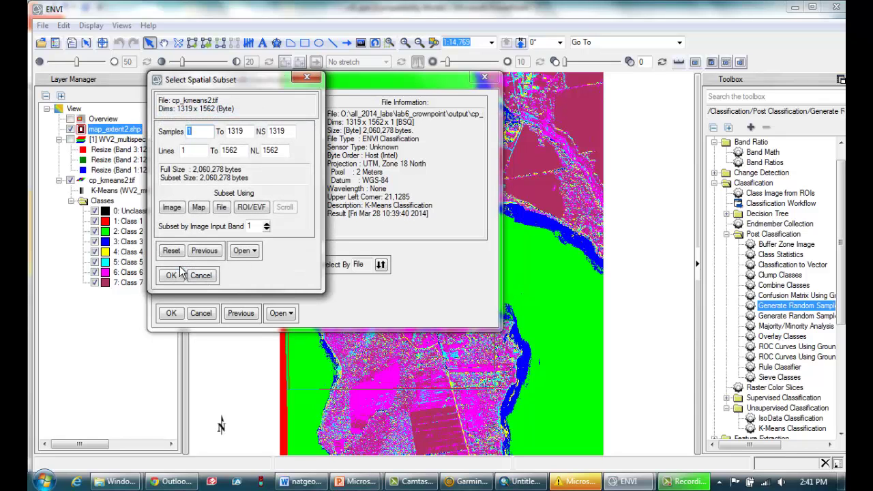
click(251, 208)
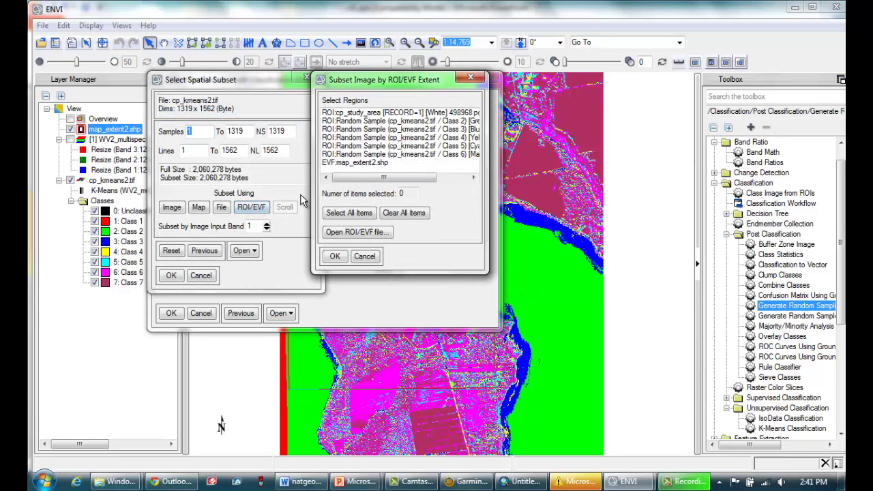
click(354, 164)
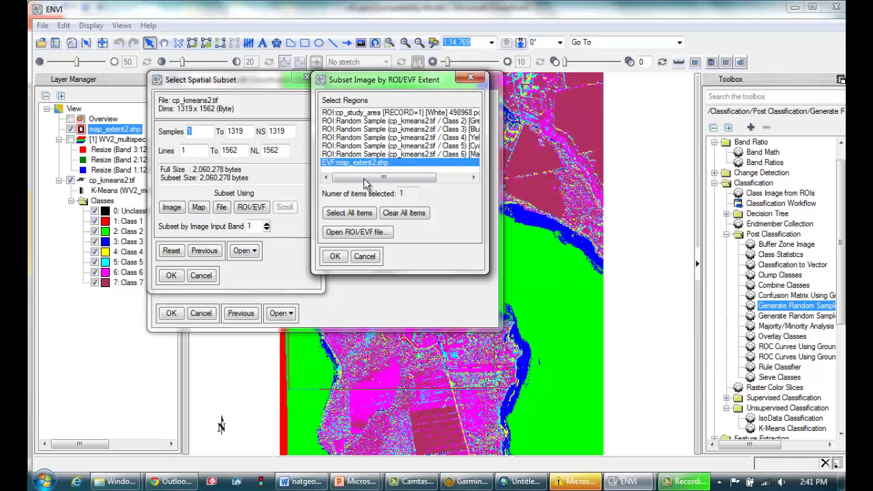
click(339, 257)
click(179, 276)
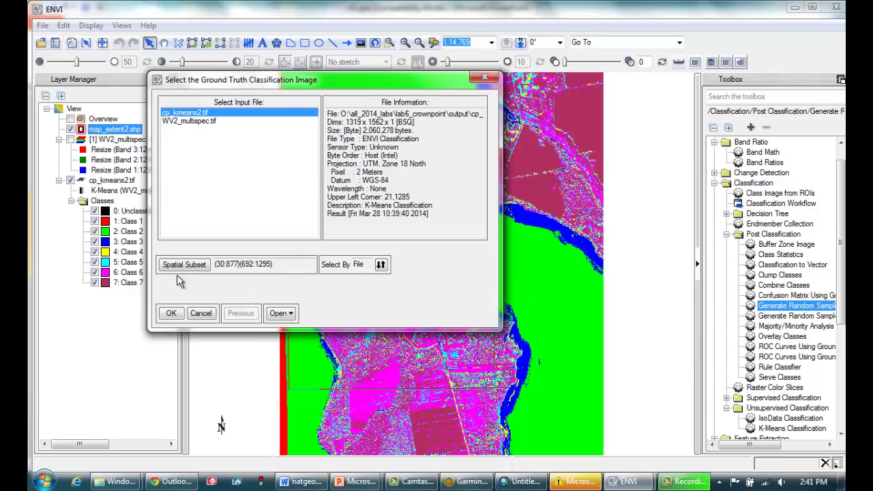
click(171, 314)
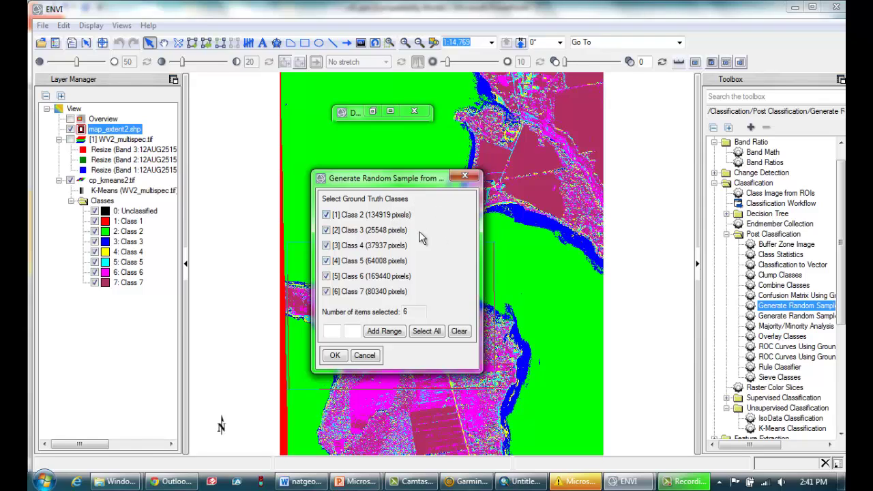
Step: Keep Classes 2 to 7 as ground truth classes and set Equalized Random sampling with a sample size of 6 pixels
click(335, 358)
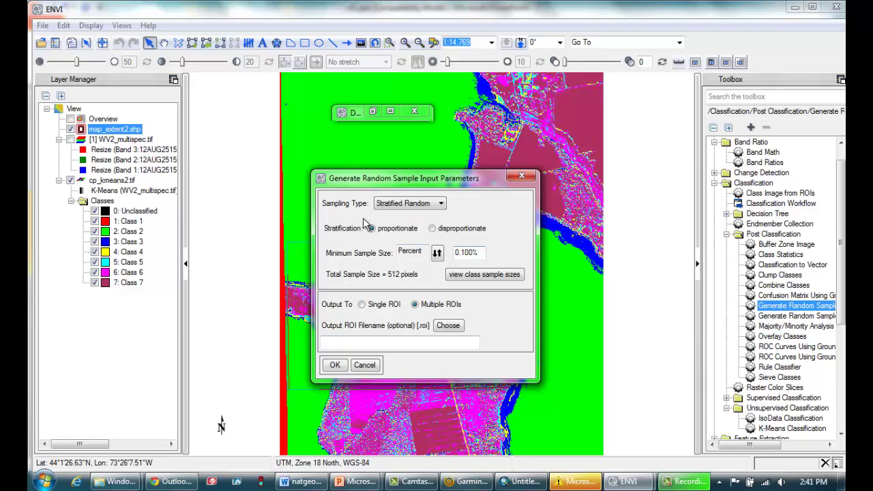
click(406, 209)
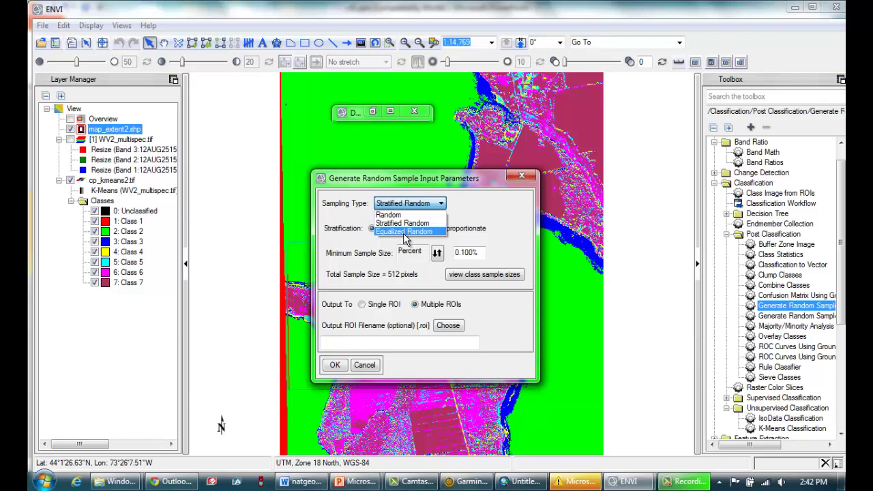
click(416, 232)
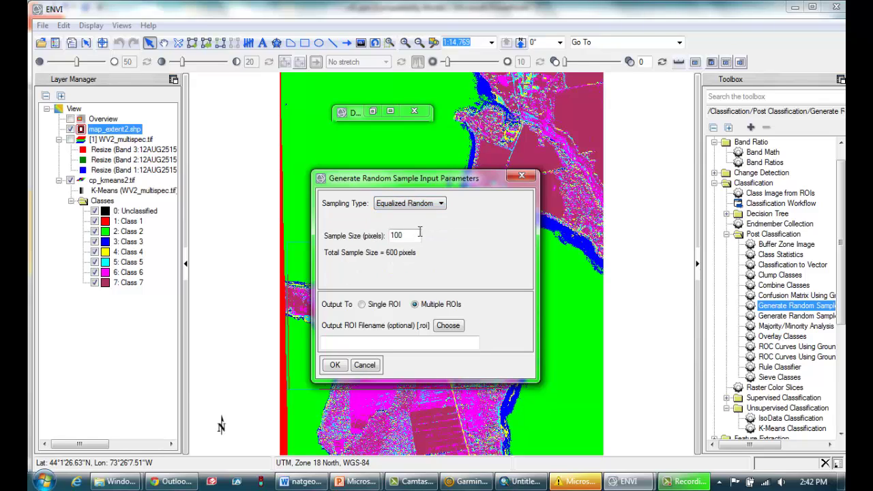
drag(416, 234, 378, 235)
text(6)
Step: Set the output ROI file to gt_points.roi in the lab6_crownpoint output folder and generate the random sample
click(441, 327)
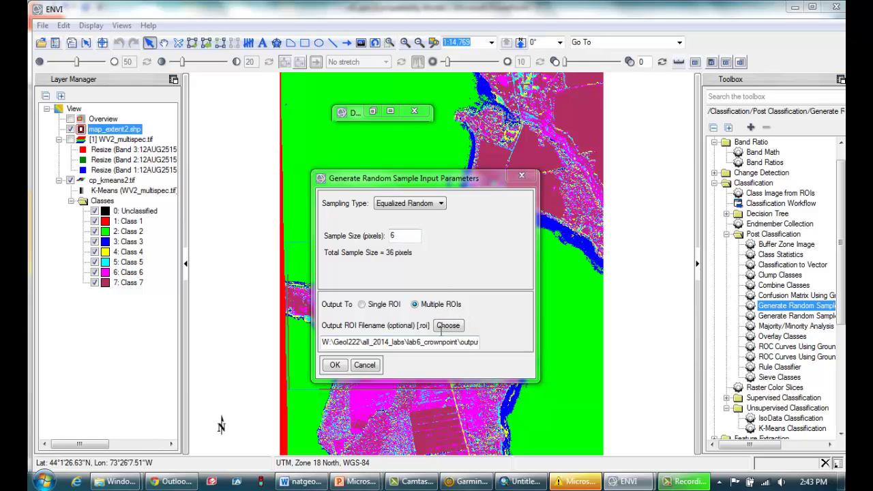
drag(438, 343, 540, 339)
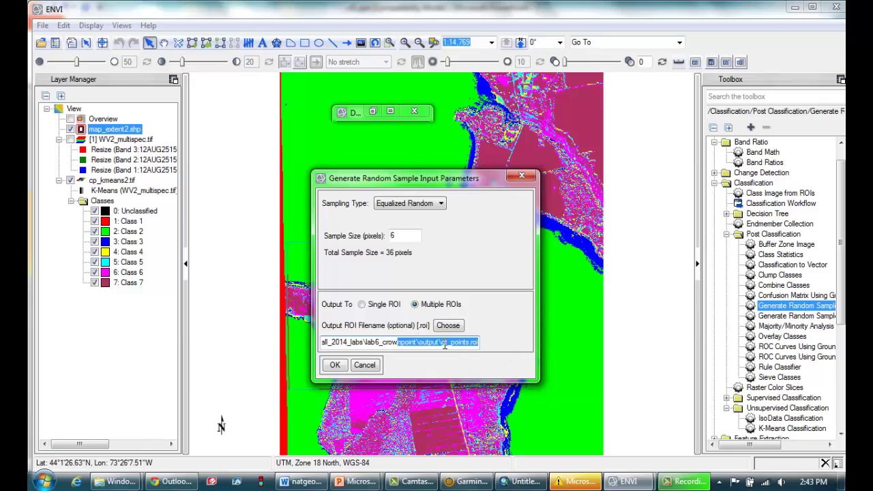
drag(442, 344, 504, 355)
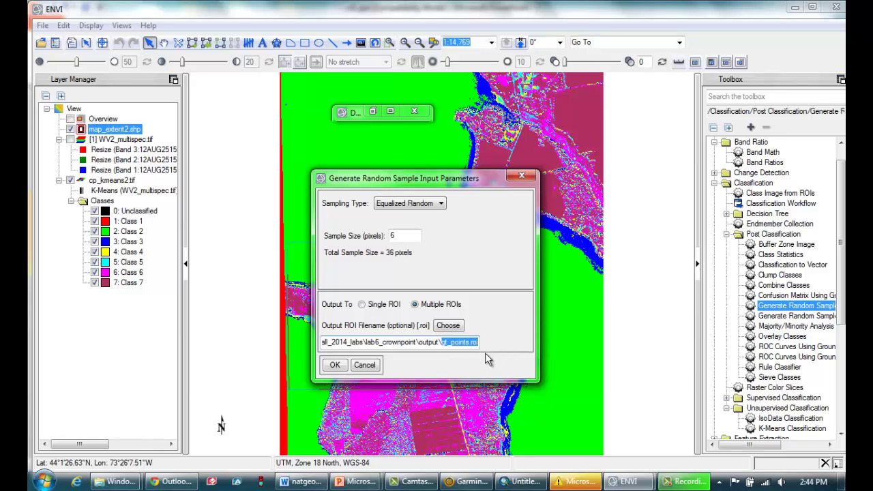
click(338, 368)
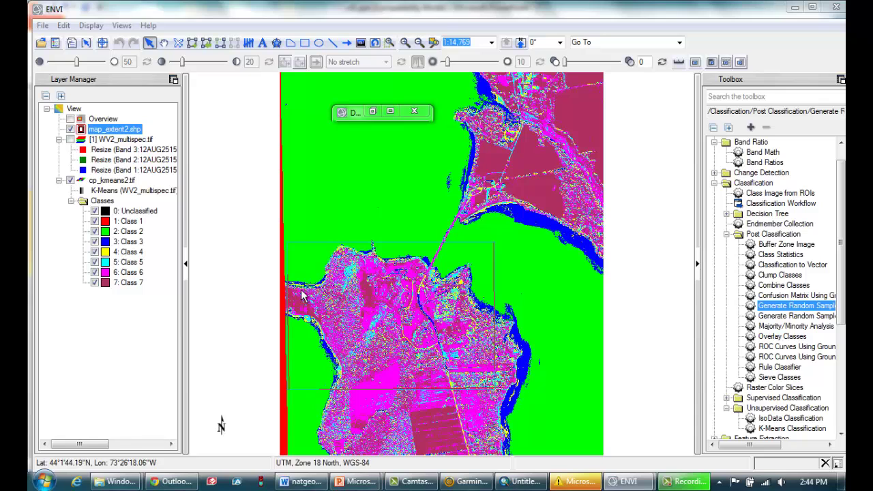
Step: Open gt_points.roi from the lab6_crownpoint output folder and show the WV2_multispec.tif layer
click(44, 26)
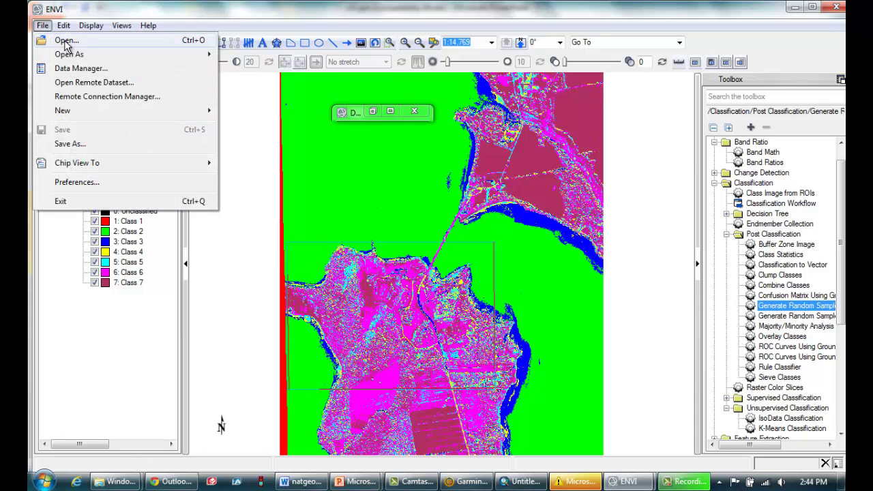
click(67, 41)
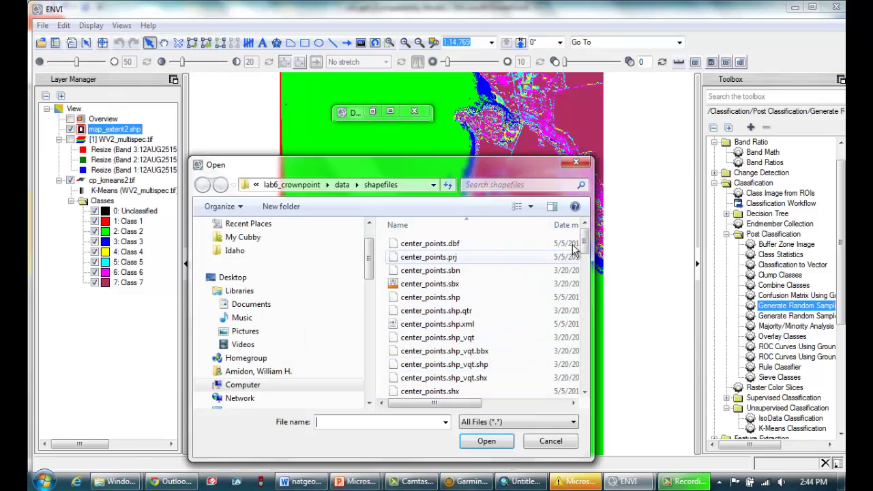
scroll(532, 355, down, 8)
scroll(607, 342, up, 6)
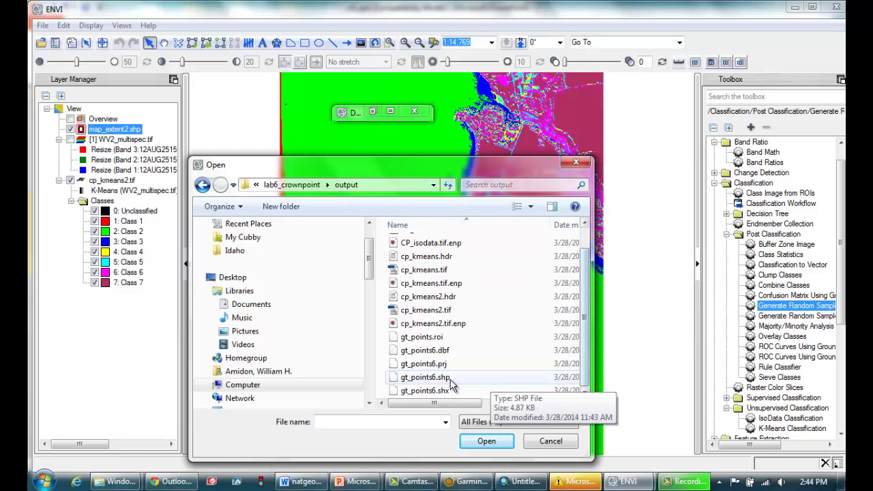
click(450, 377)
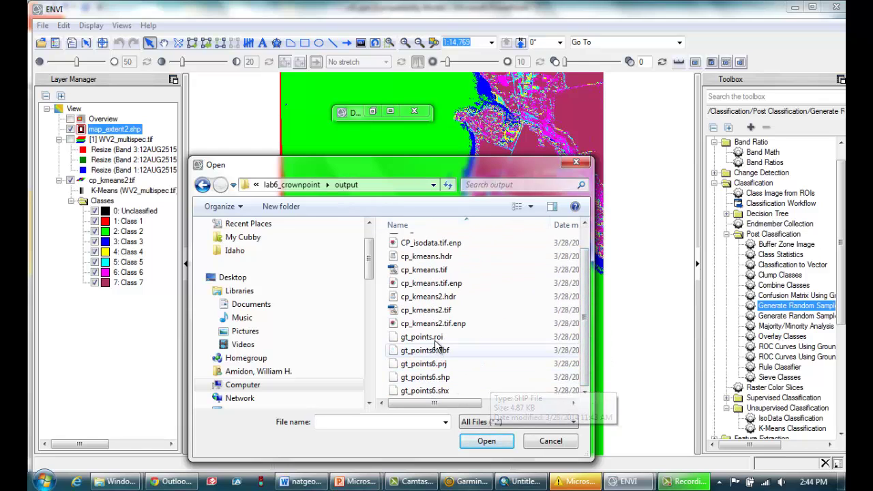
click(486, 441)
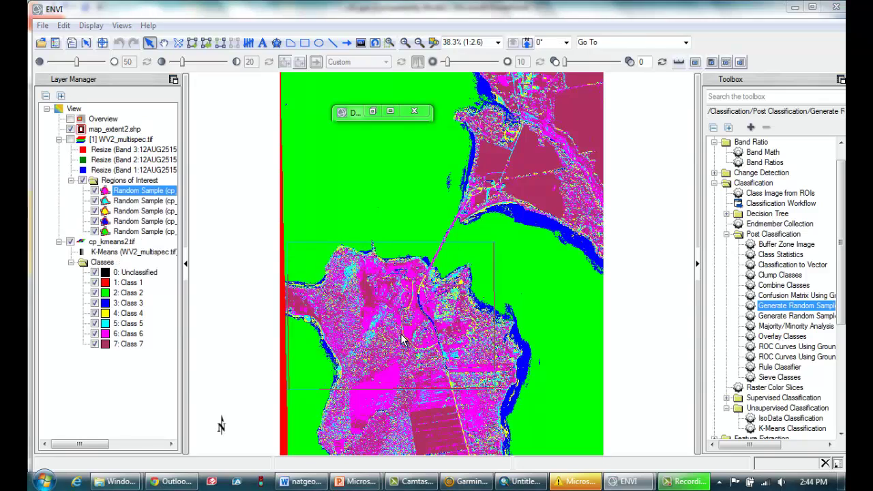
click(401, 336)
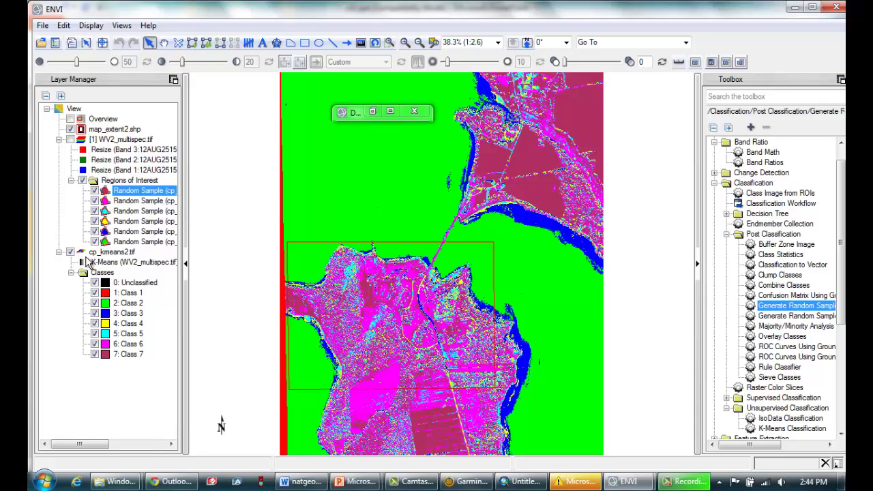
click(70, 140)
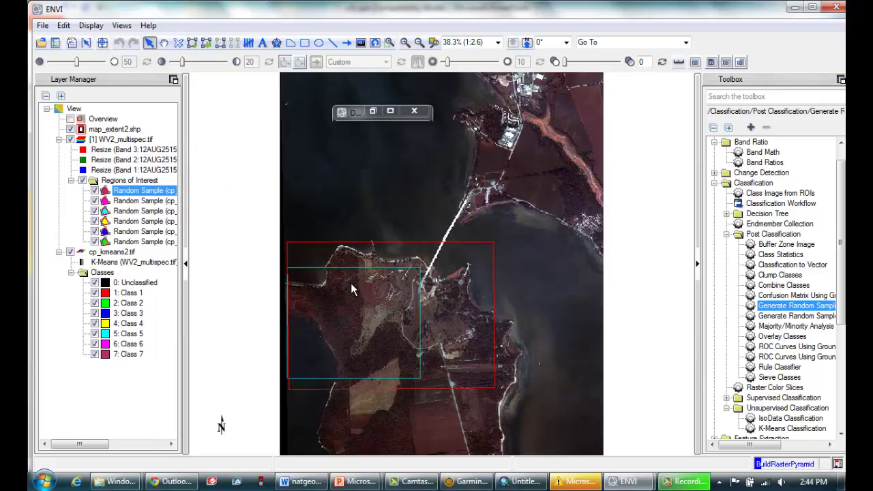
Step: Examine the sample points around the bridge up close, down to a single green pixel in the water west of it
click(404, 42)
click(404, 42)
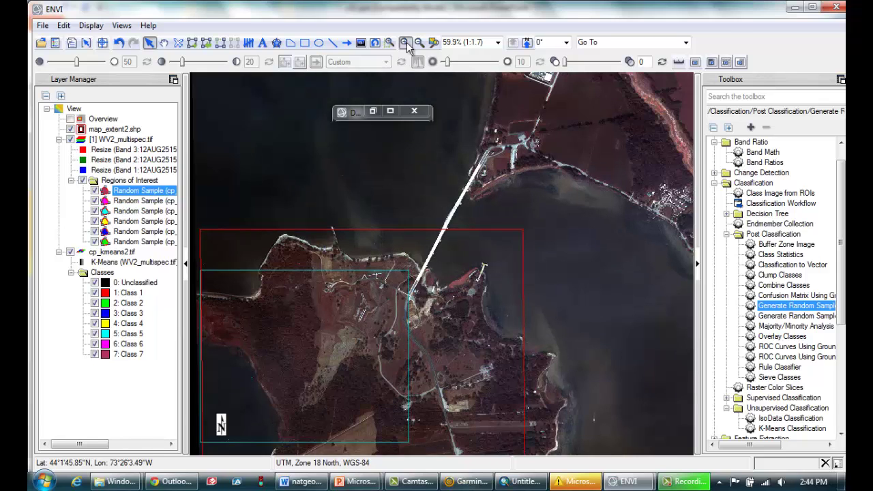
click(405, 42)
click(405, 42)
click(404, 42)
click(404, 43)
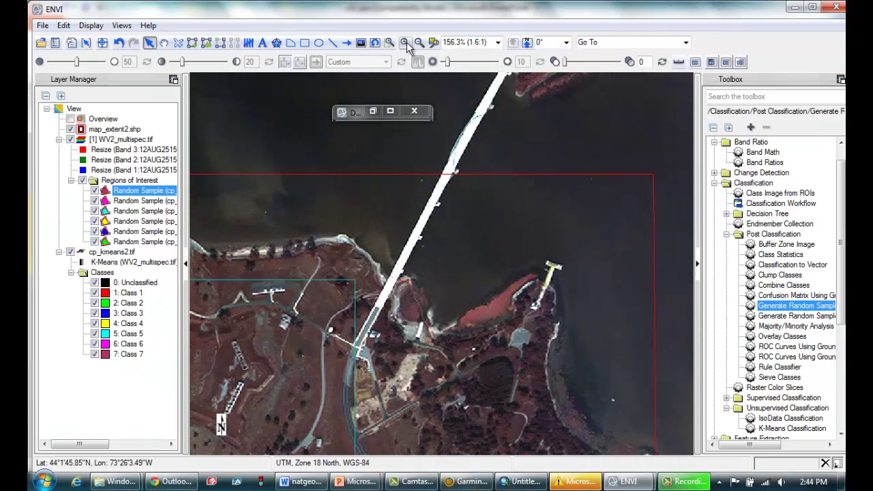
click(404, 42)
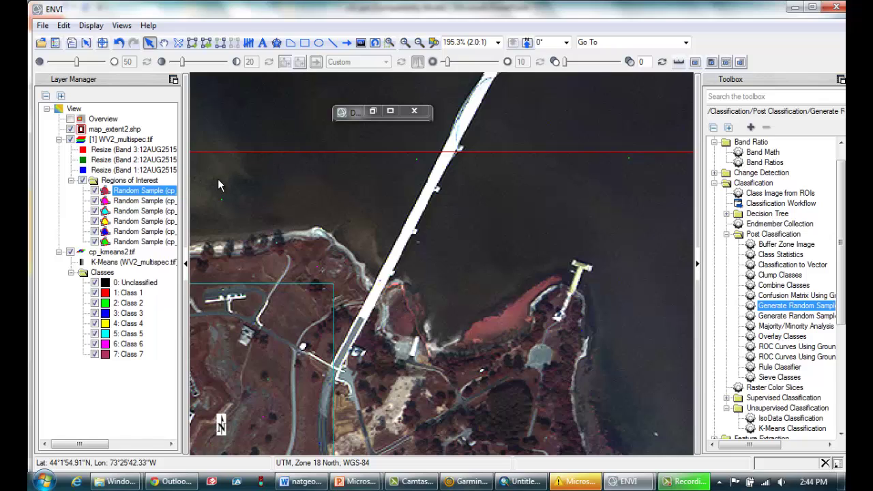
click(390, 43)
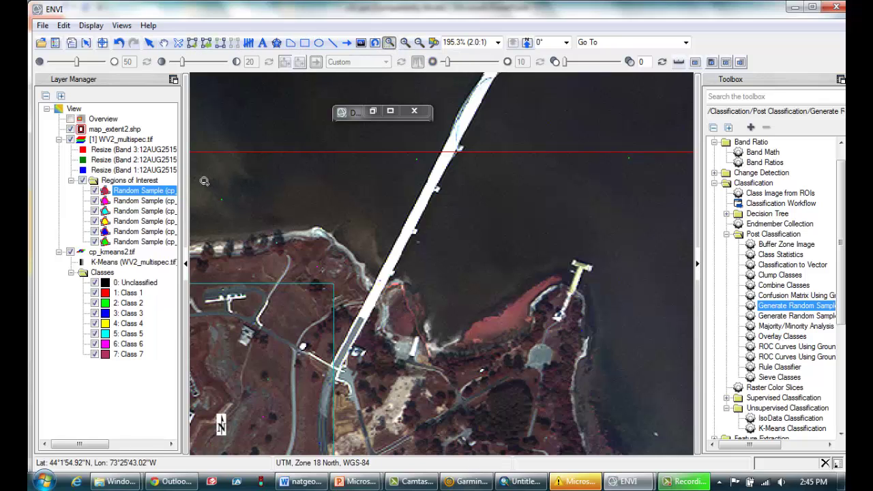
click(285, 235)
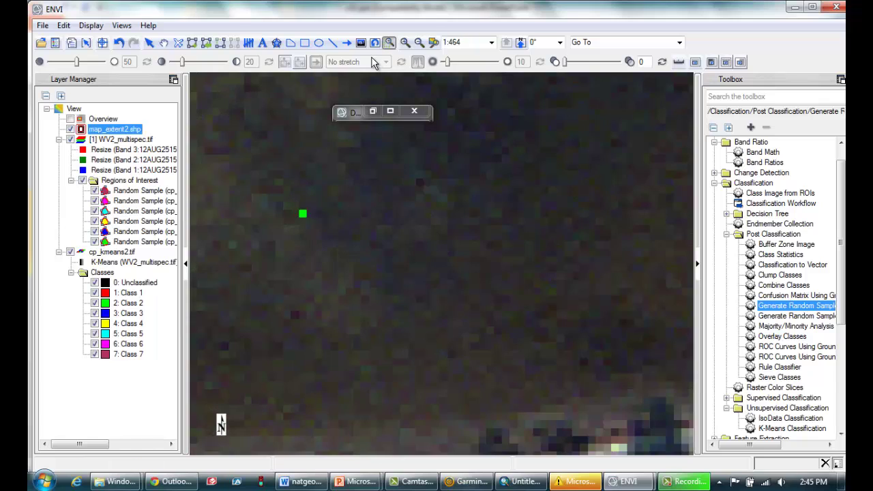
Step: Examine the sample points along the shoreline up close, starting with the cyan pixel in the dark trees beside the shore
click(416, 40)
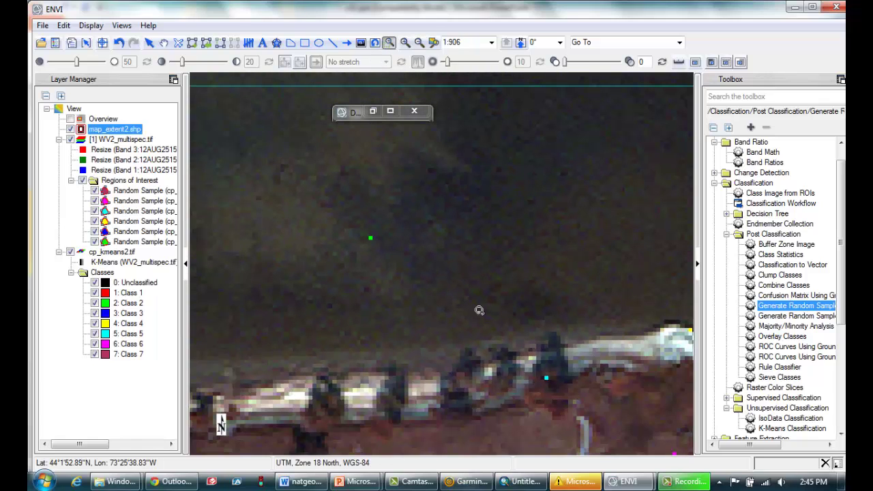
drag(479, 310, 637, 444)
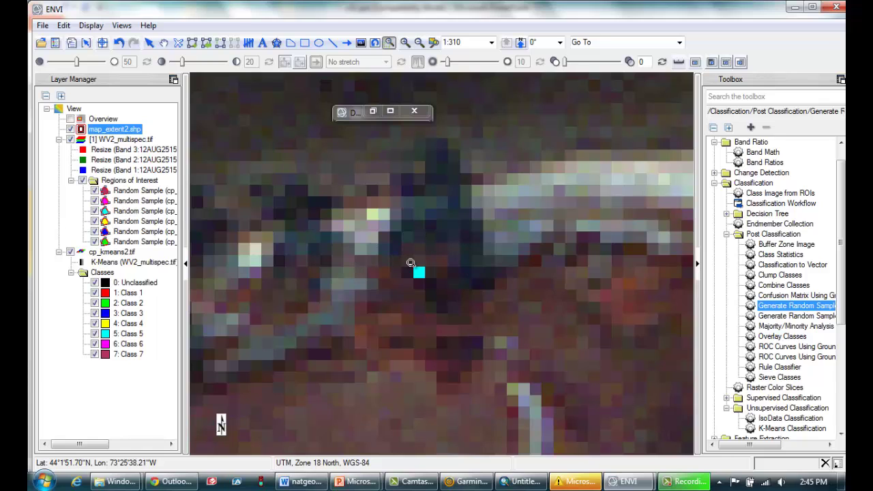
click(420, 42)
click(419, 42)
click(420, 43)
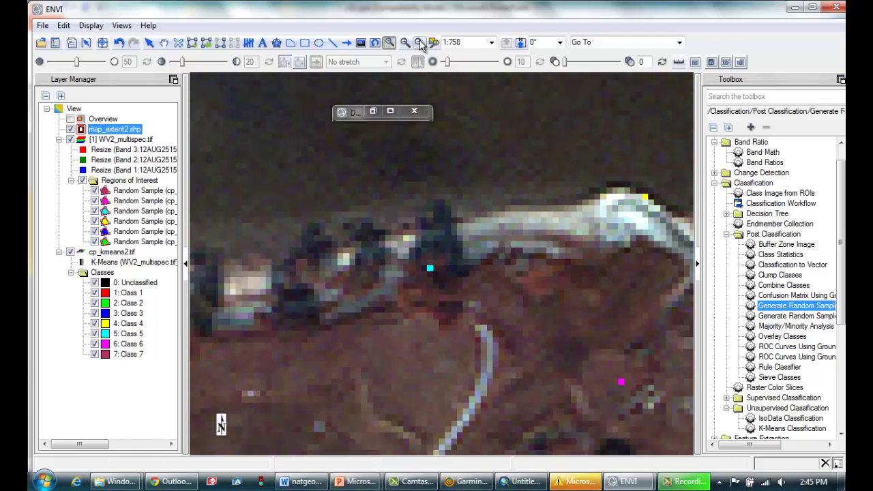
click(420, 42)
click(419, 42)
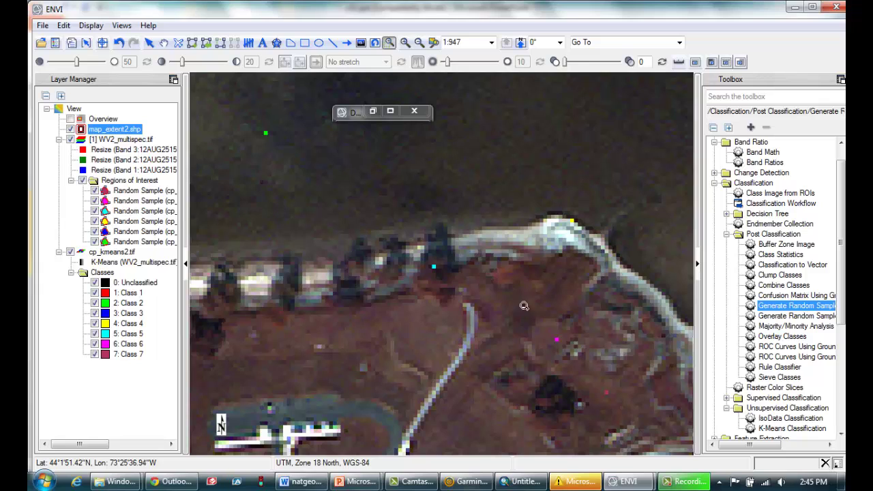
Step: Start Convert ROIs to Shapefile with gt_points.roi from the lab6_crownpoint output folder as the input
drag(842, 273, 844, 407)
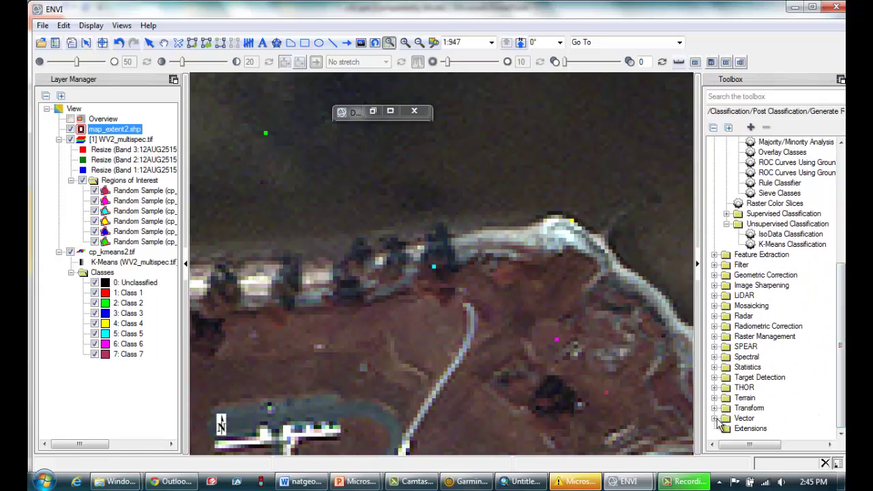
click(742, 418)
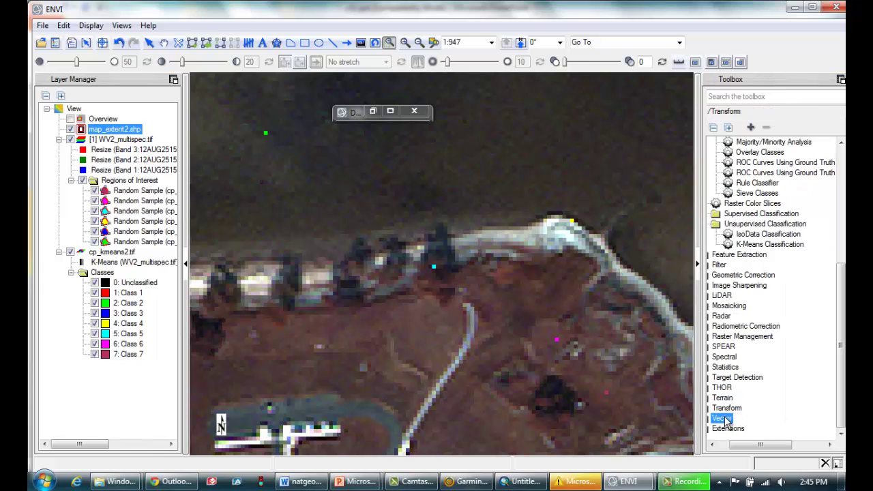
drag(752, 447, 738, 445)
click(715, 418)
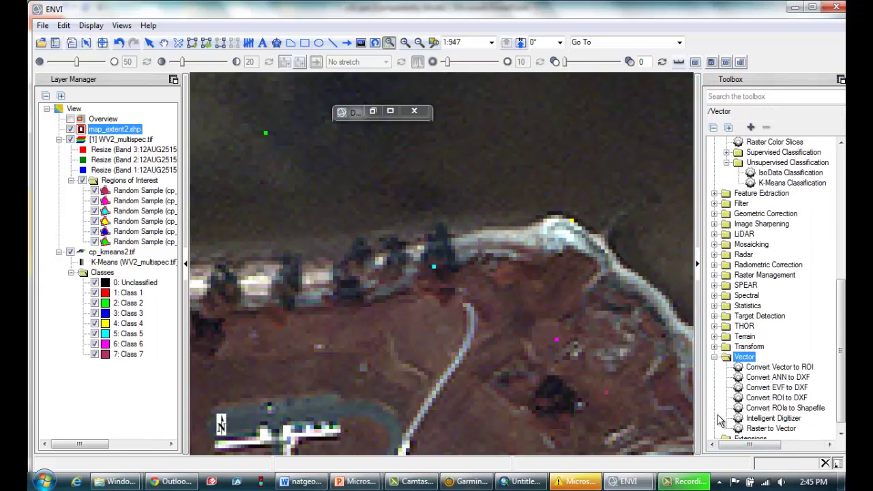
click(753, 407)
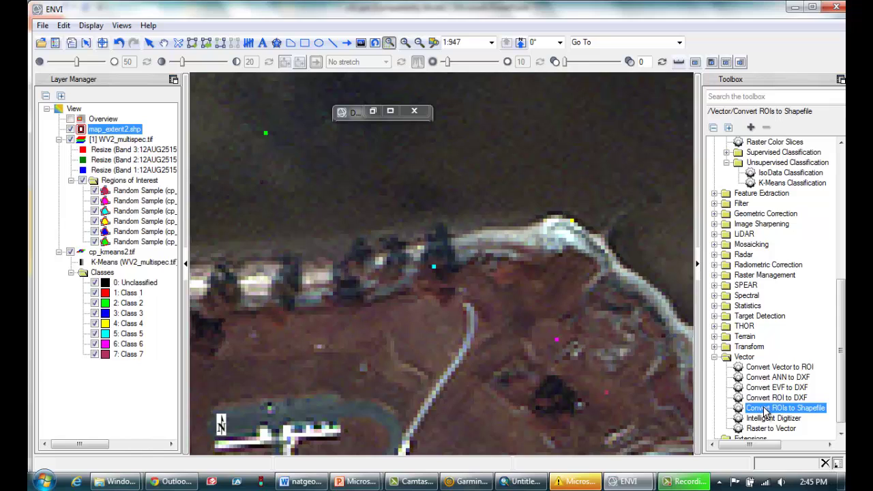
double_click(765, 408)
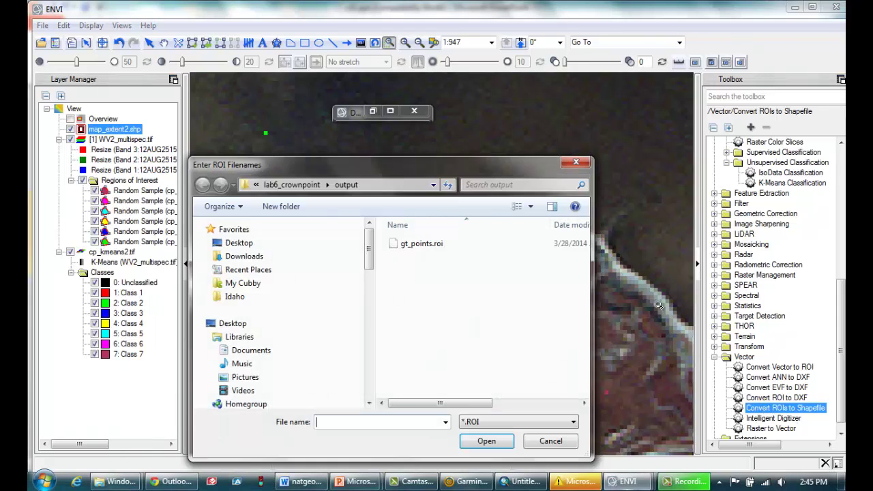
click(428, 247)
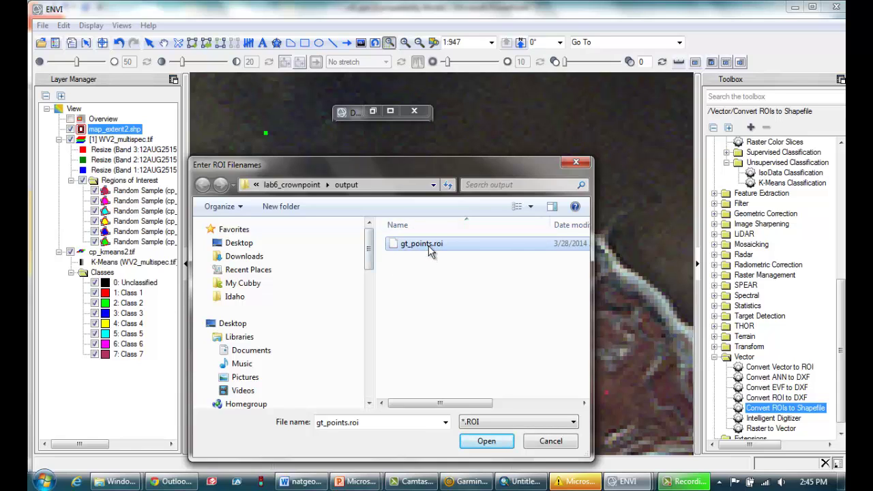
click(486, 440)
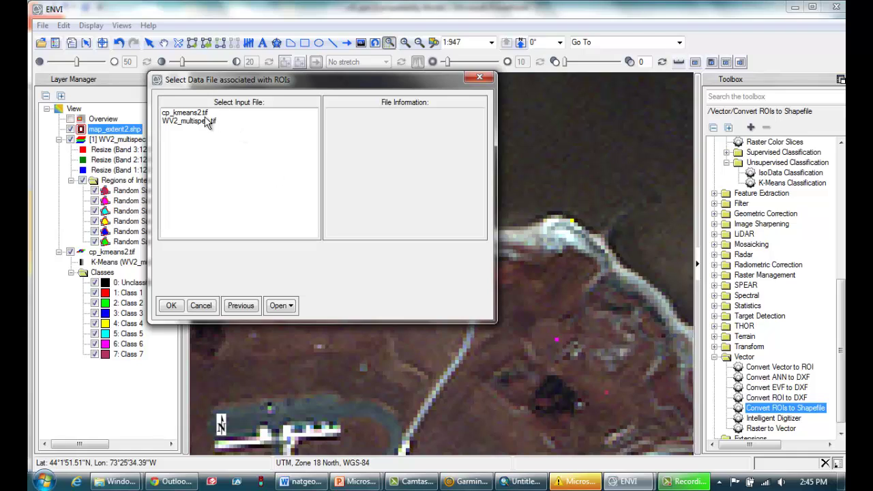
Step: Associate the ROIs with cp_kmeans2.tif and export the shapefile to the lab6_crownpoint output folder
click(189, 115)
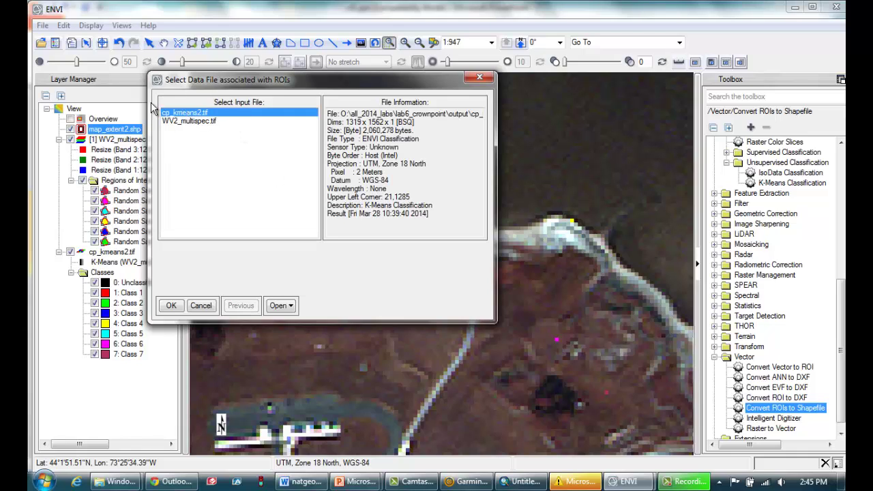
click(171, 307)
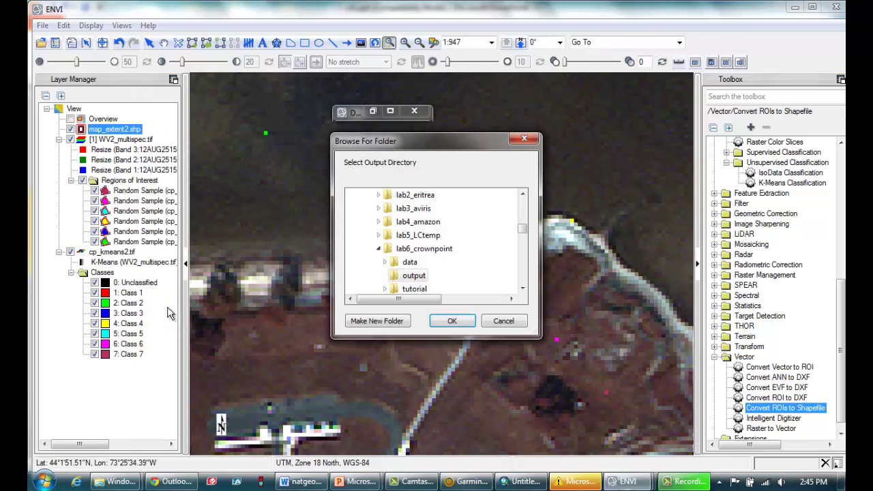
click(413, 276)
click(452, 322)
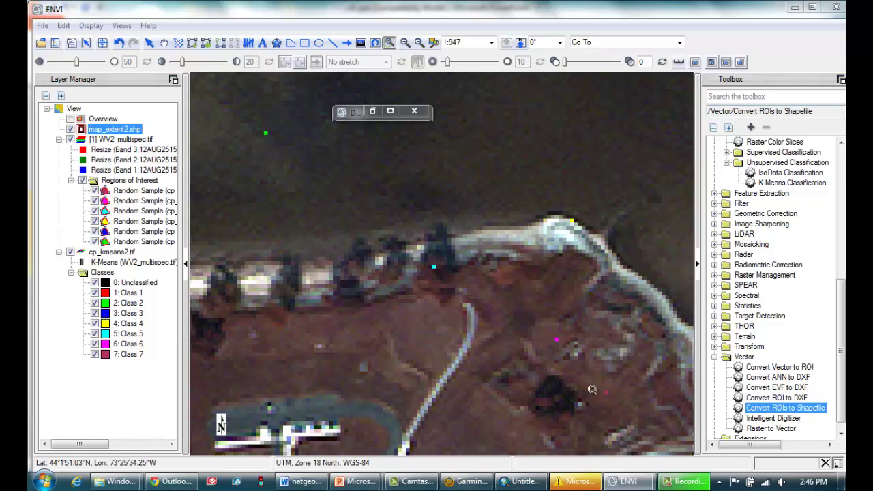
Step: Switch to ArcMap, add gt_points.shp from the output folder and inspect one of its sample squares up close
click(513, 477)
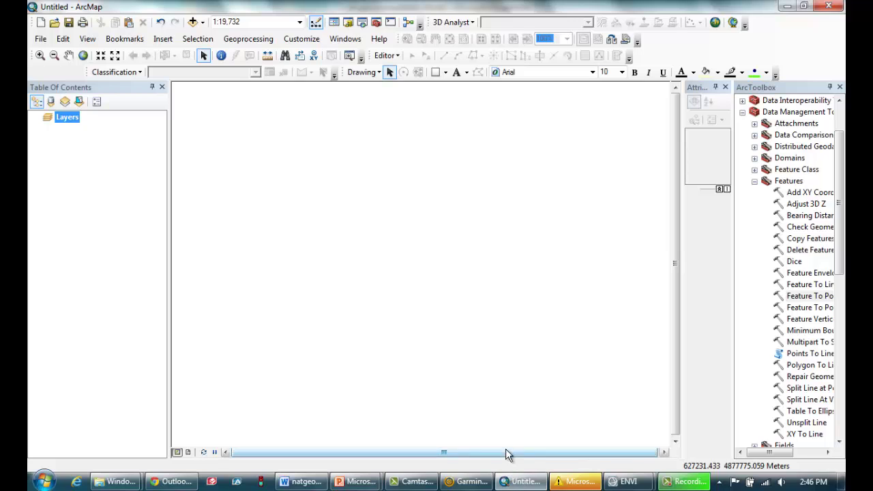
click(193, 22)
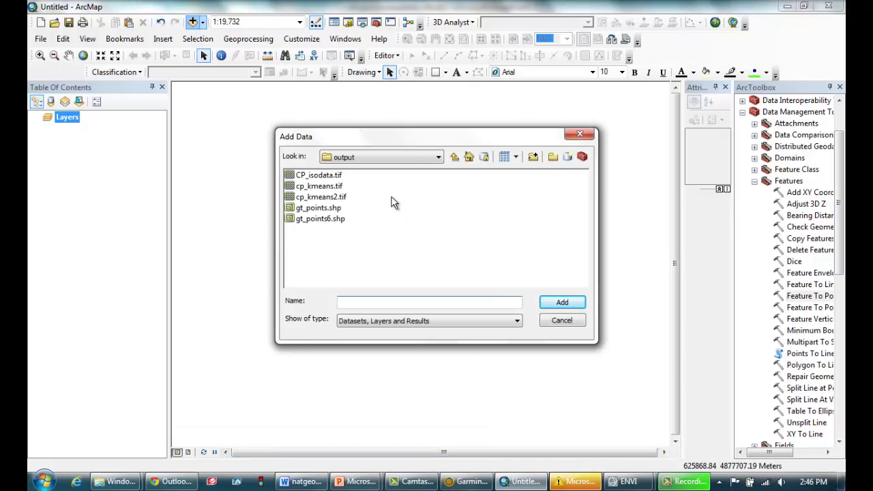
click(329, 208)
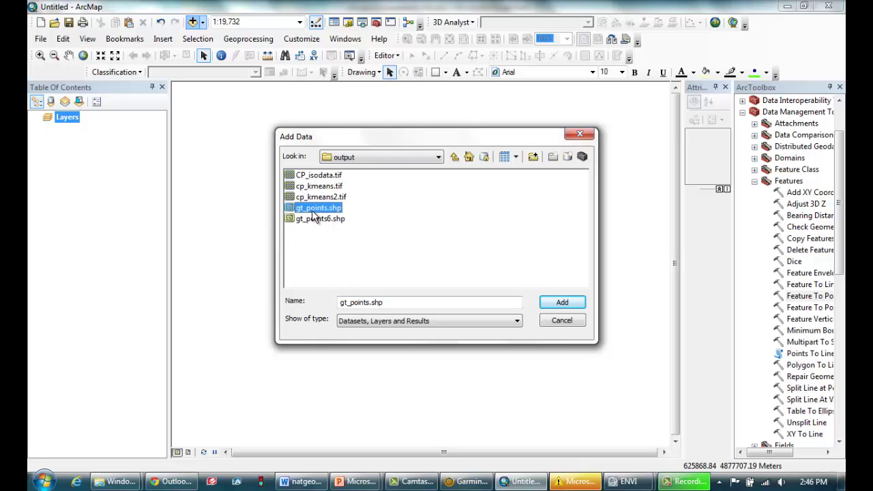
click(562, 302)
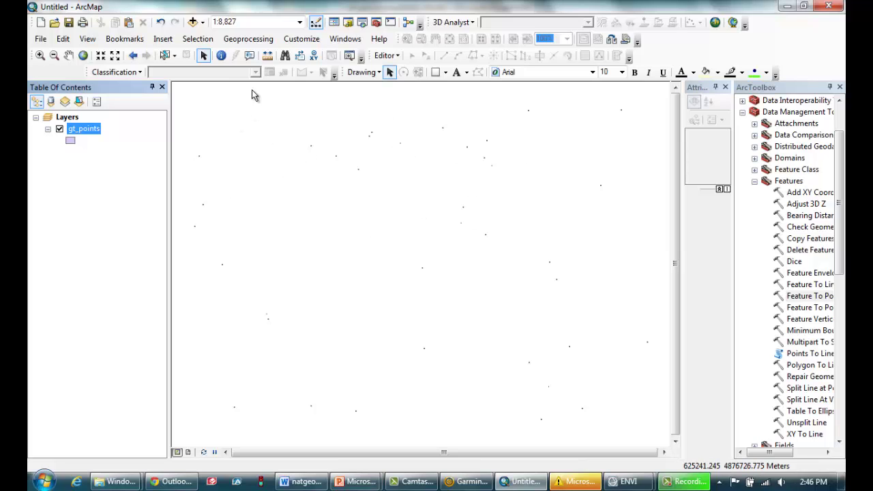
click(40, 56)
drag(263, 116, 371, 187)
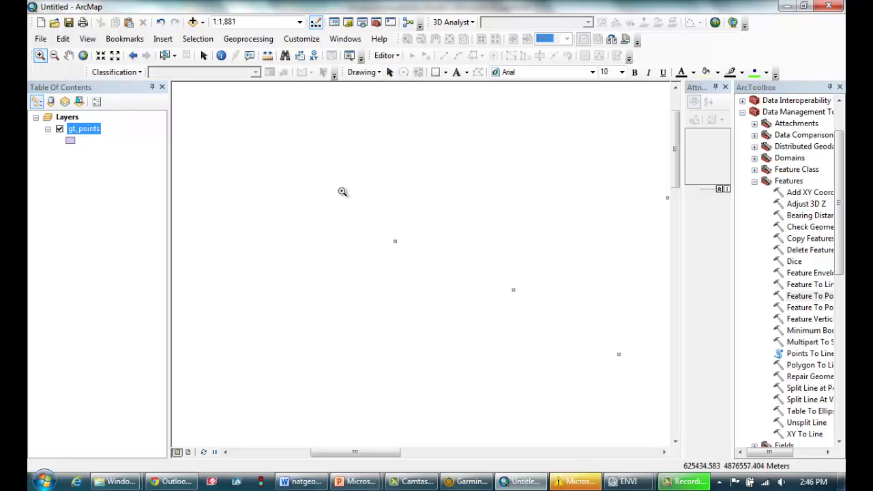
drag(341, 191, 388, 219)
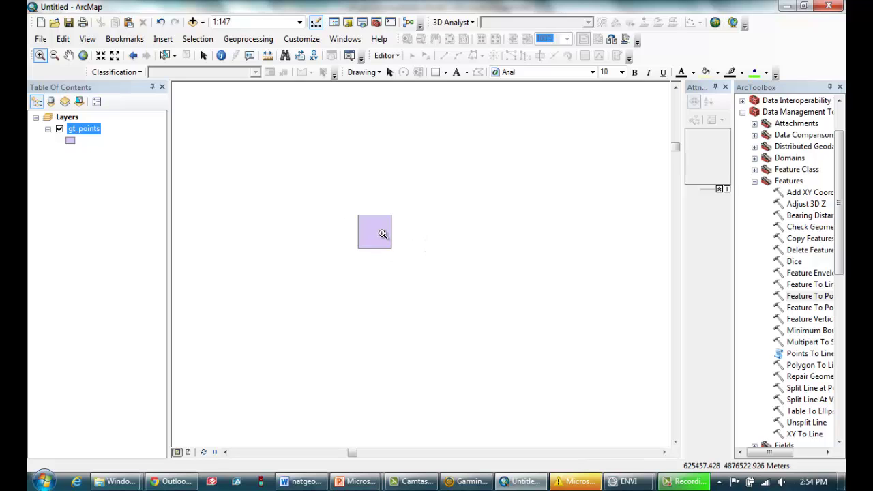
Step: Start the Feature To Point tool from the Data Management feature tools with gt_points as the input features
click(754, 181)
click(743, 112)
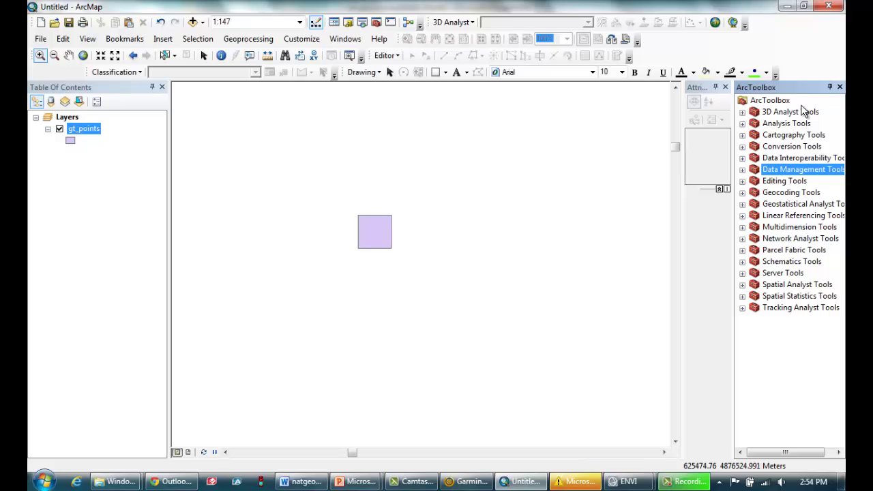
click(745, 170)
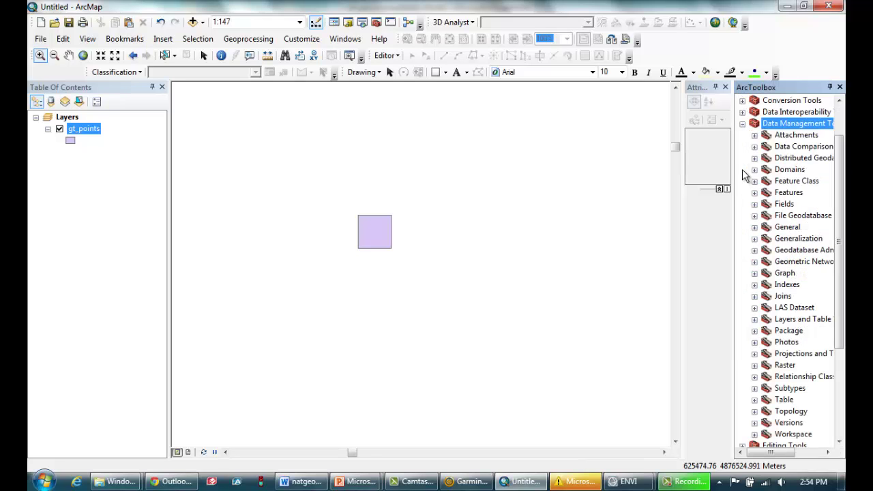
click(786, 193)
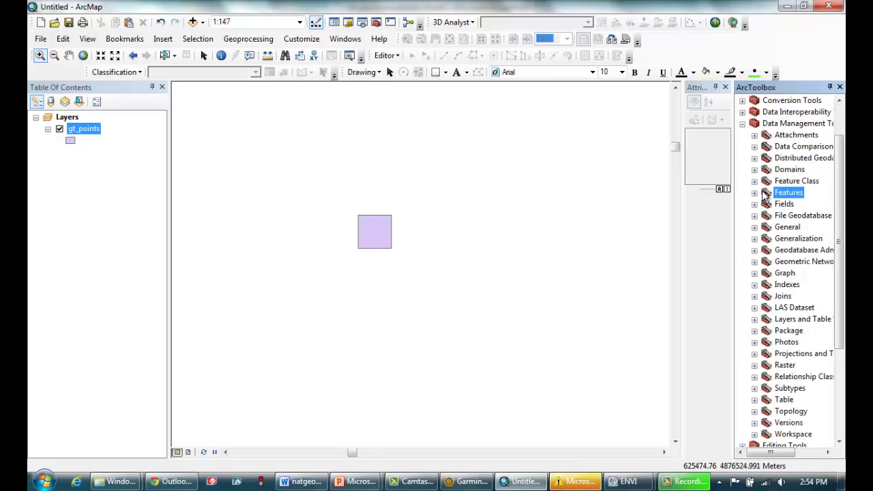
click(754, 192)
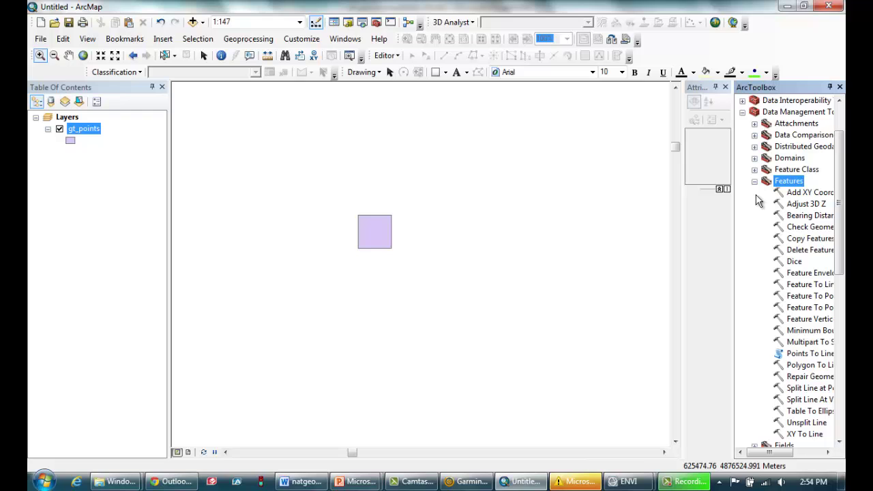
double_click(808, 297)
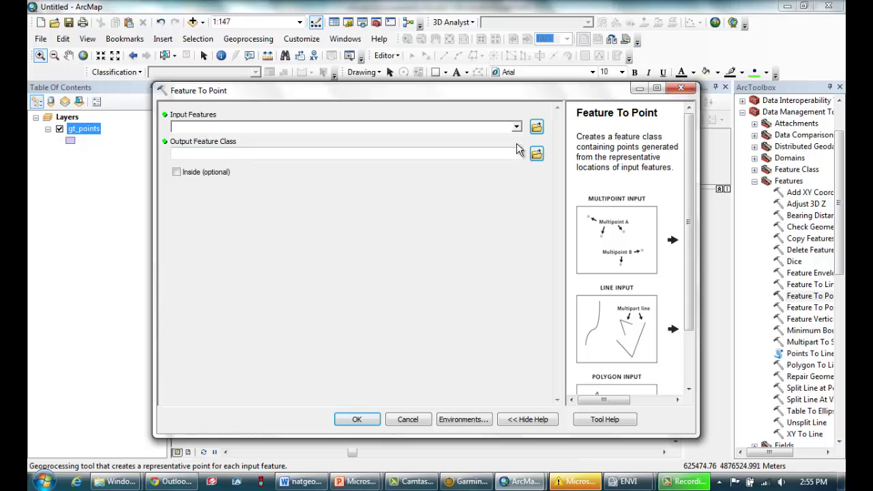
click(517, 127)
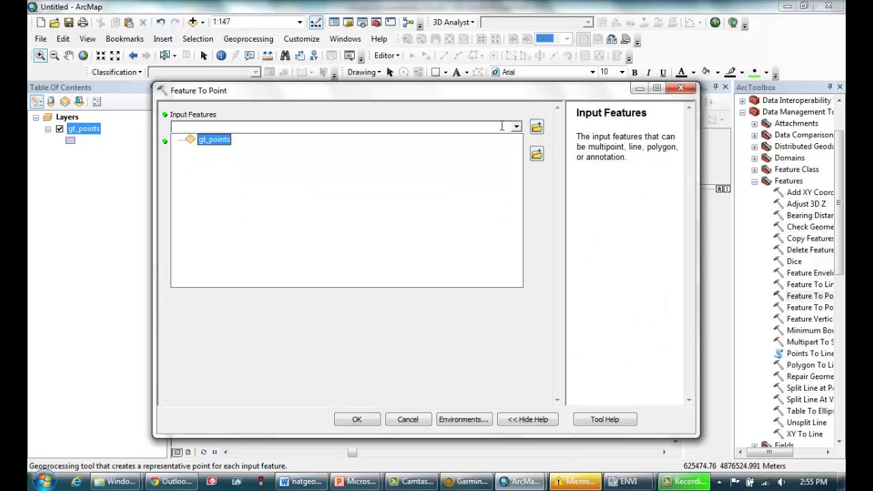
click(220, 141)
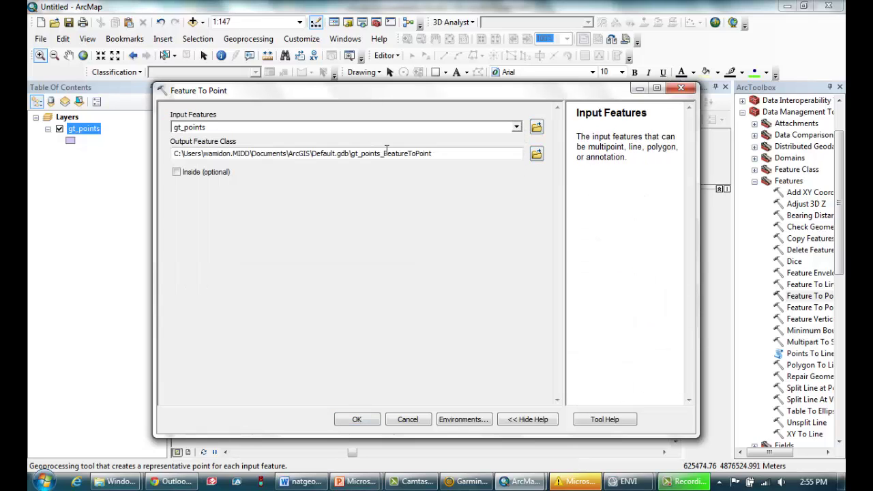
Step: Set the output feature class to gt_points_pt.shp in the lab6_crownpoint output folder and run Feature To Point
click(536, 154)
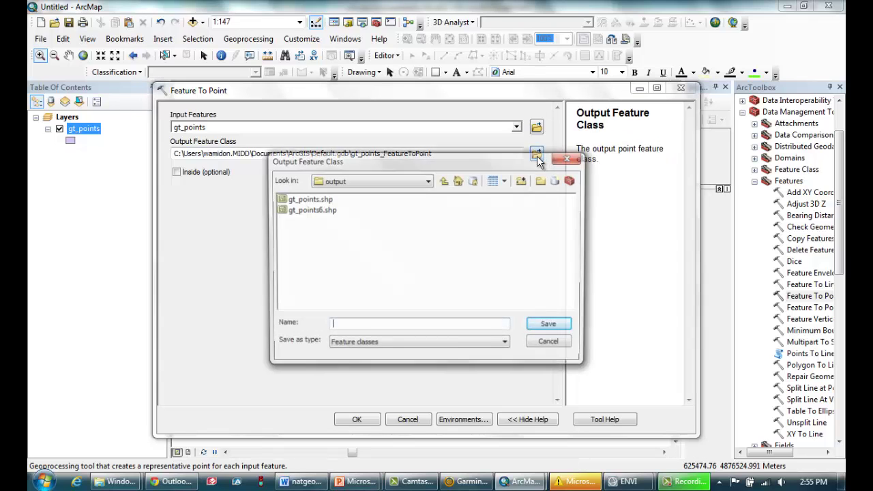
click(307, 198)
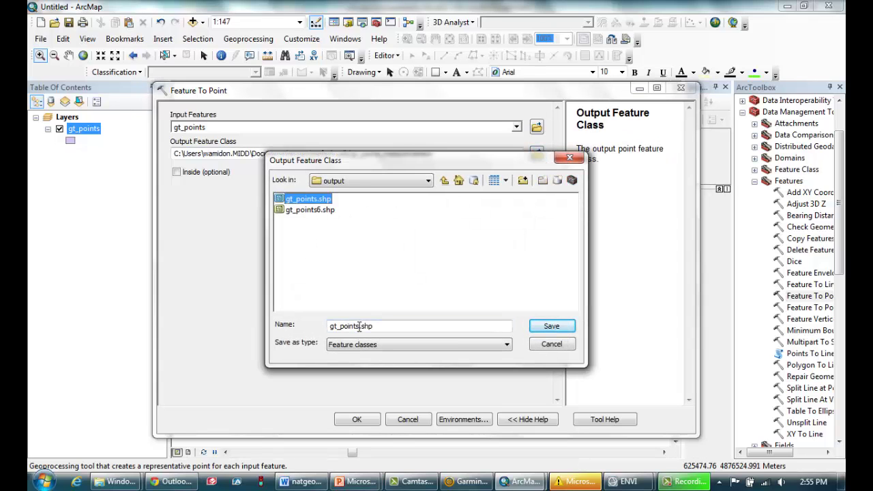
click(359, 328)
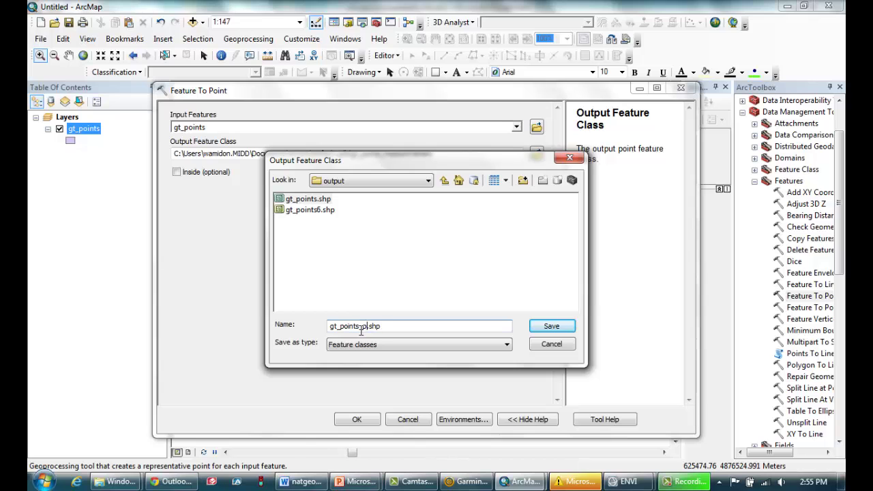
click(551, 327)
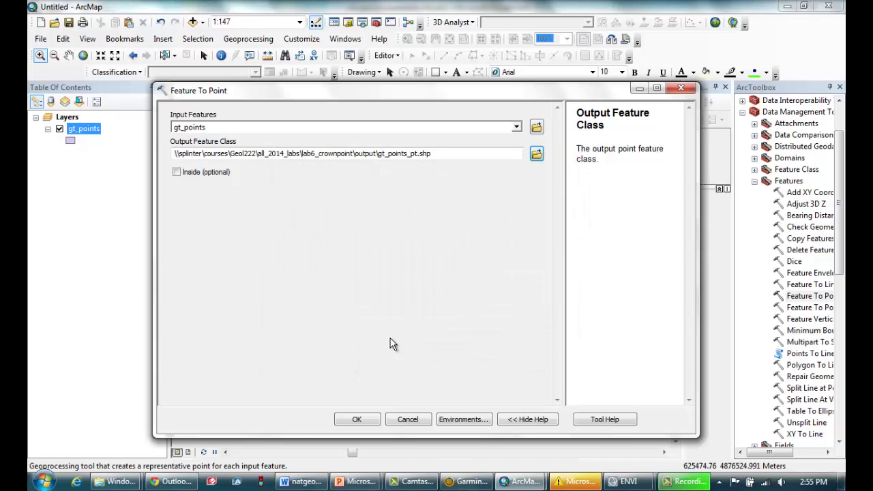
click(368, 421)
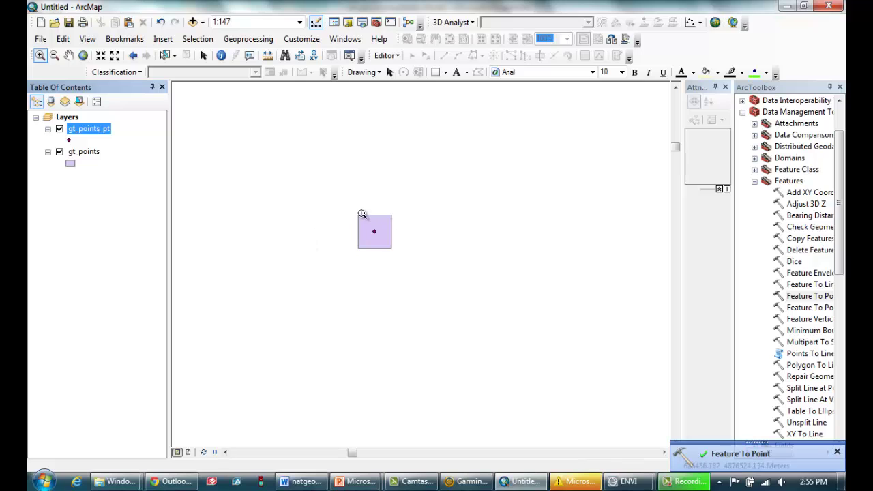
Step: Show the full extent of the gt_points_pt layer and remove the gt_points polygon layer from the map
right_click(82, 133)
click(127, 201)
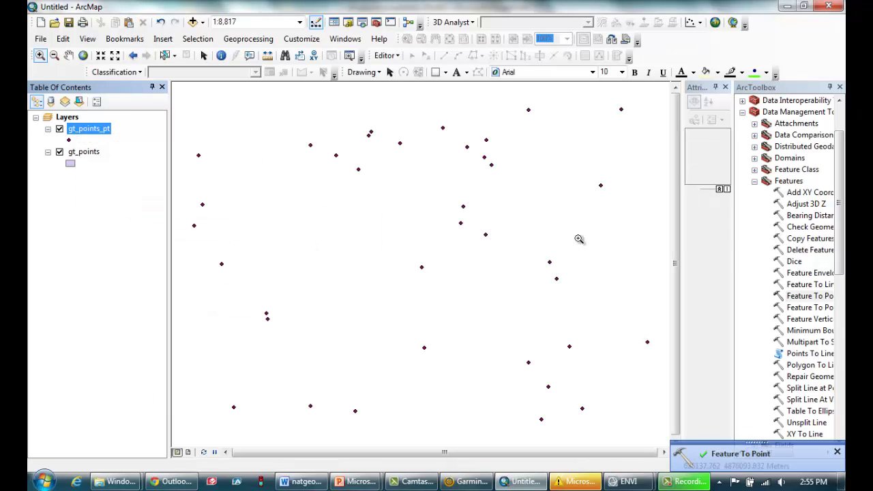
click(77, 153)
right_click(77, 153)
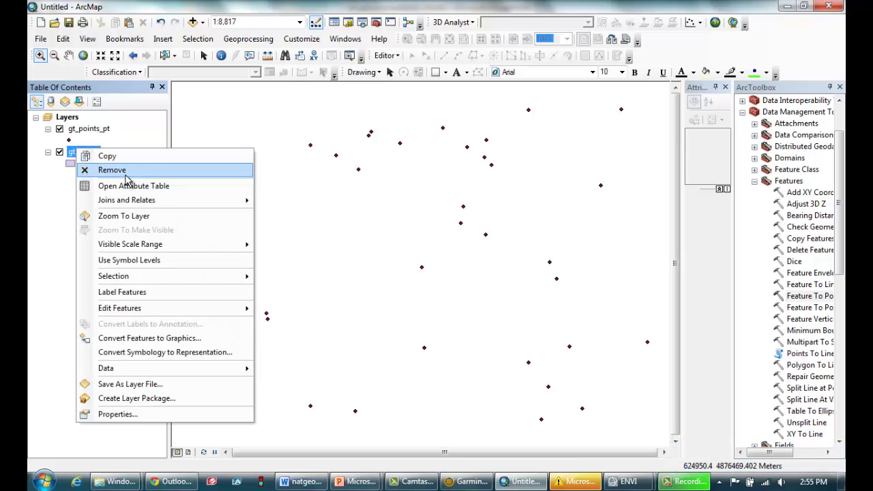
click(109, 168)
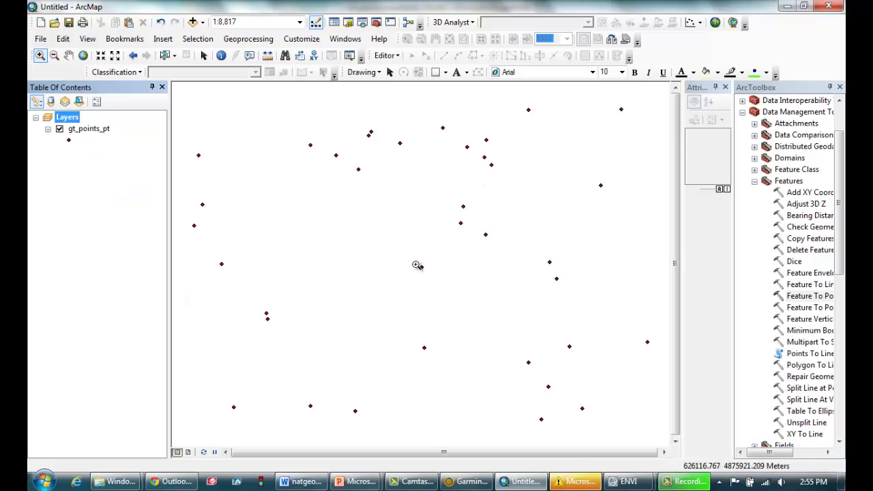
Step: Run the Add XY Coordinates tool from the Data Management feature tools with gt_points_pt as the input features
click(89, 129)
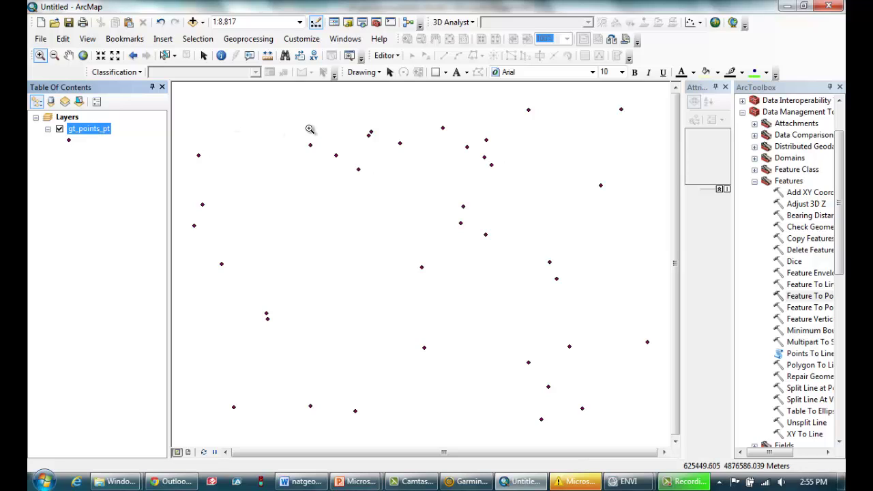
click(781, 114)
click(788, 180)
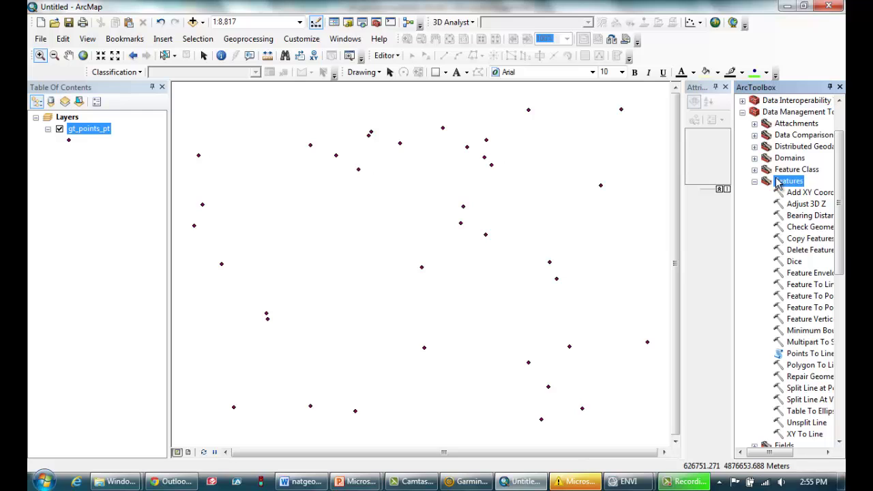
click(801, 193)
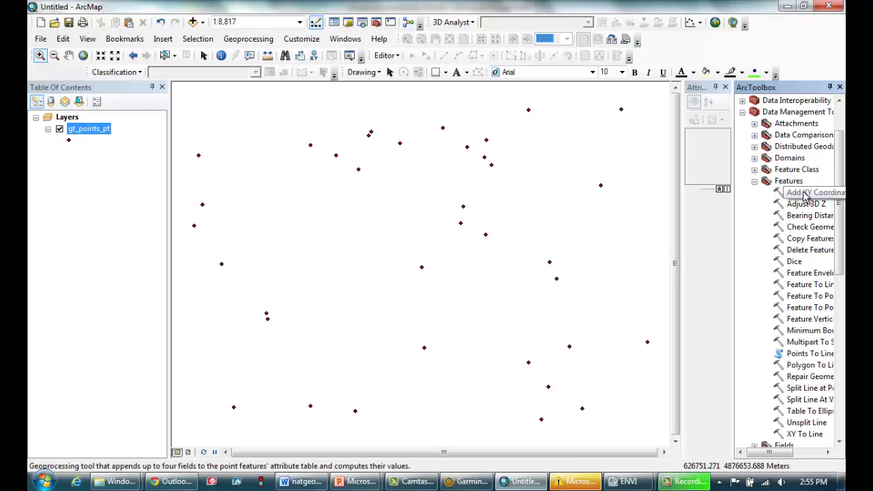
double_click(804, 195)
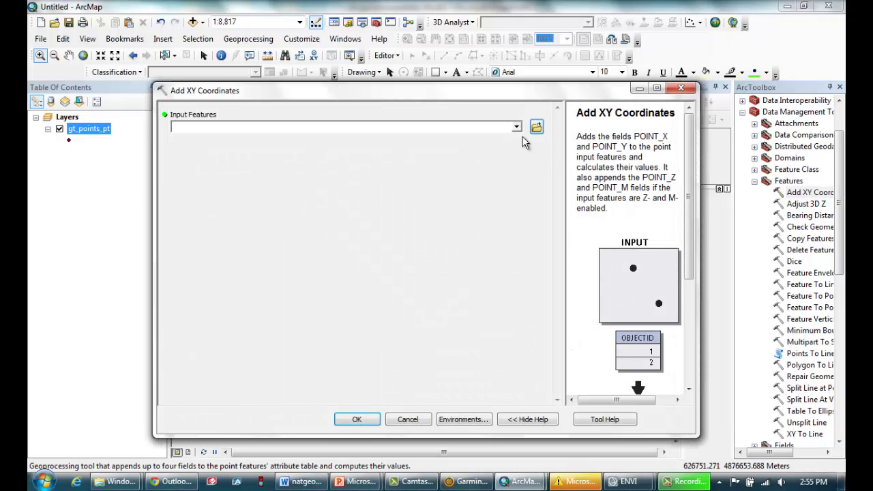
click(517, 128)
click(231, 141)
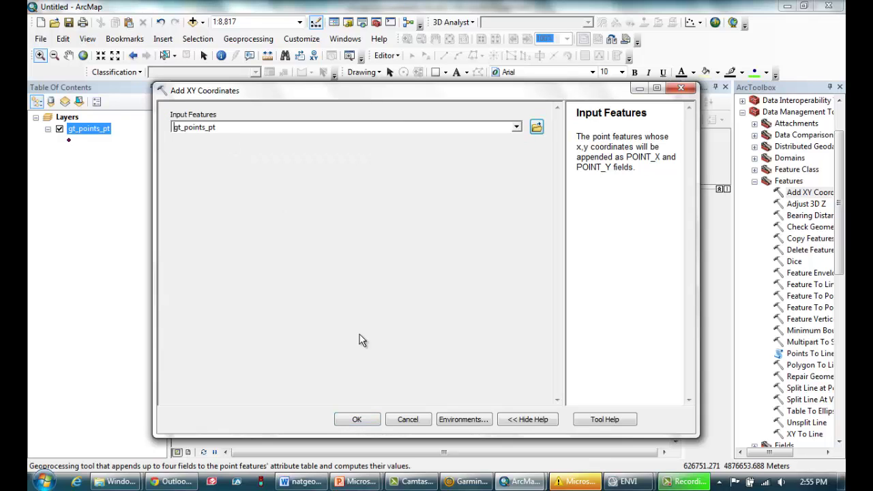
click(357, 419)
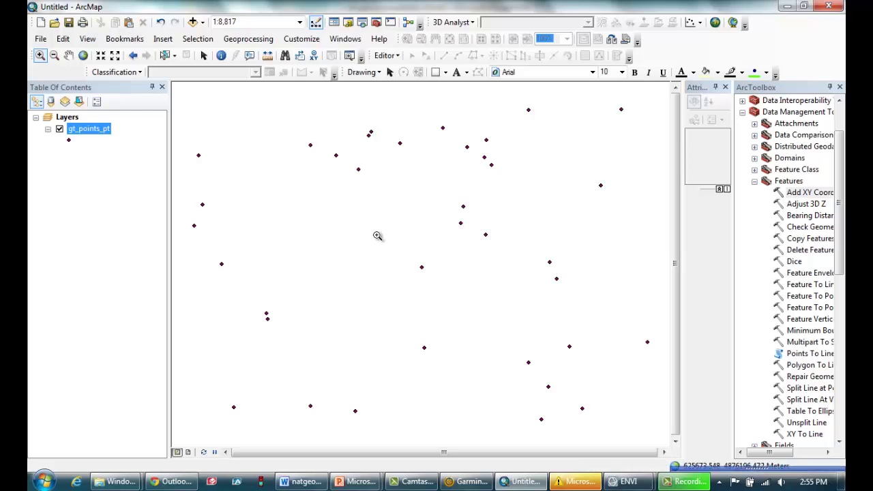
Step: Open the attribute table of gt_points_pt and examine the added POINT_X and POINT_Y coordinate fields
right_click(98, 134)
click(140, 168)
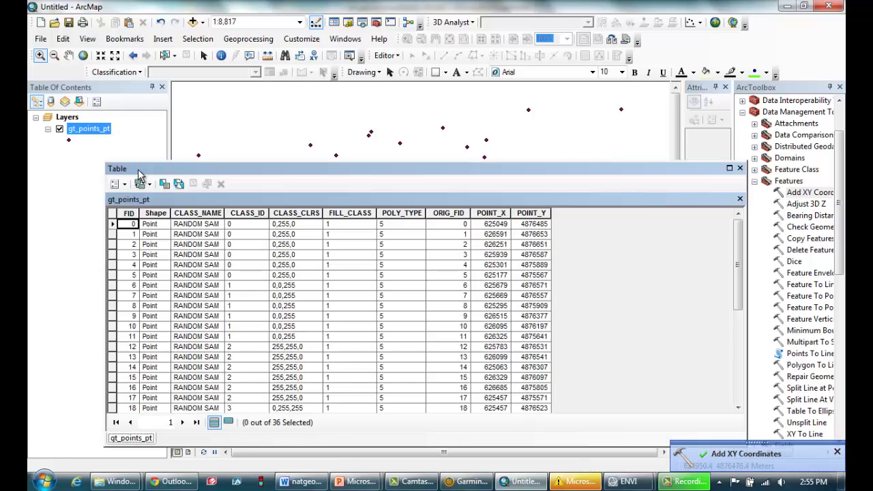
click(500, 214)
click(528, 213)
click(504, 214)
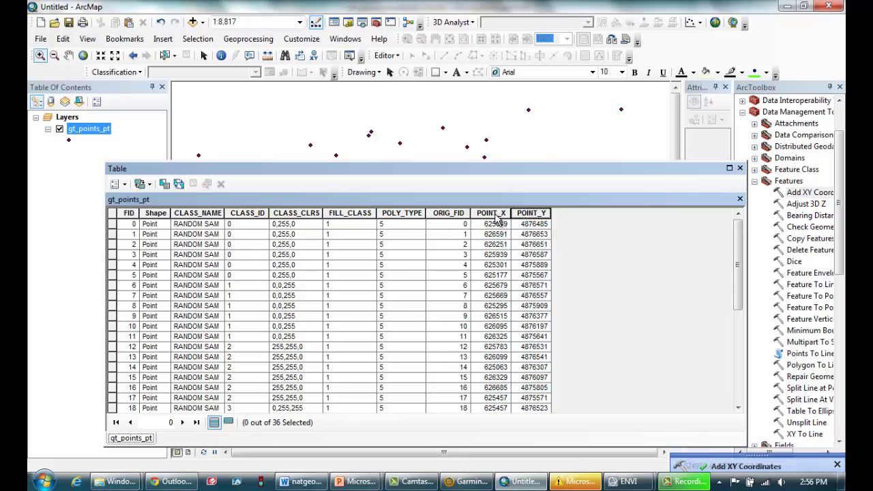
click(530, 213)
click(497, 213)
click(532, 214)
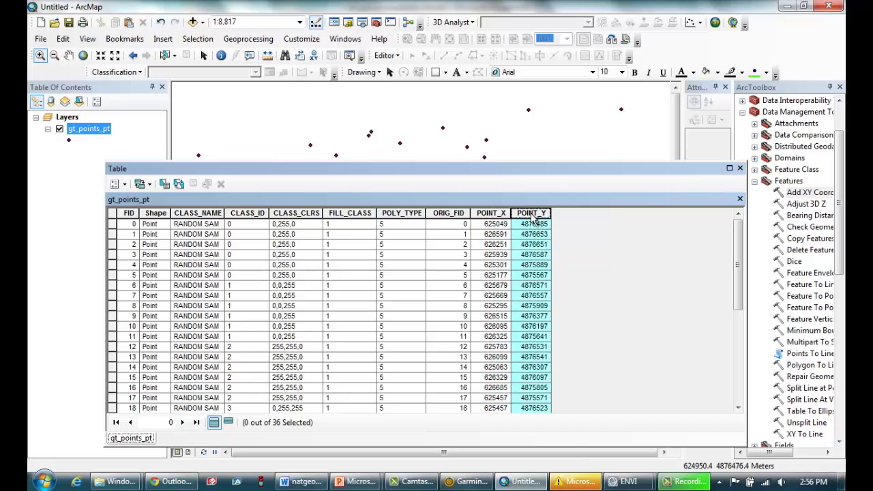
click(503, 215)
click(502, 214)
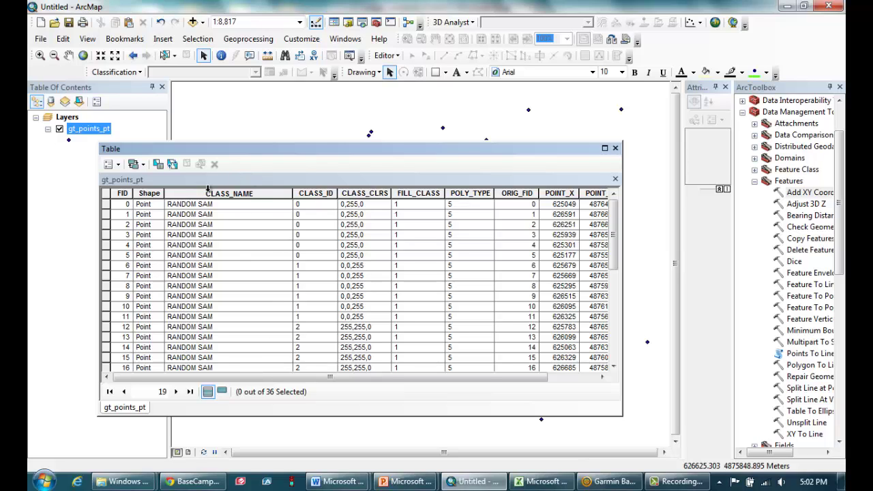
Step: Start an edit session and set CLASS_NAME of the six points with CLASS_ID 0 to rock1 through rock6
click(387, 55)
click(399, 72)
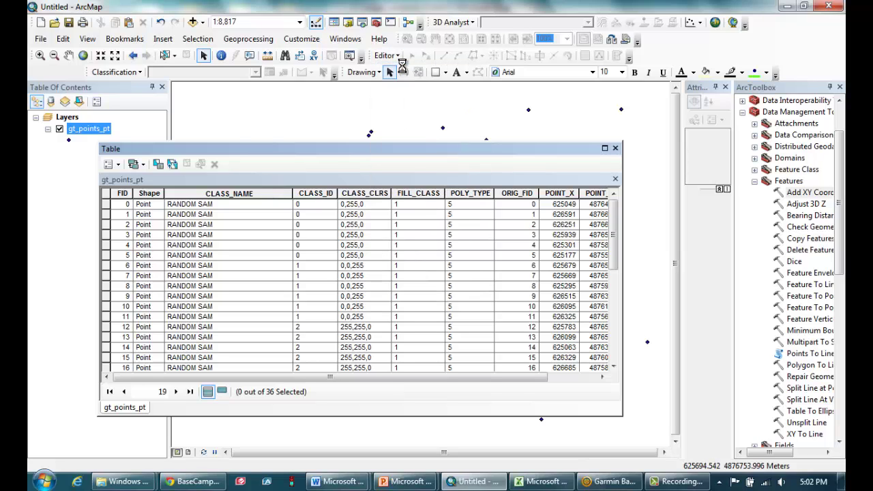
click(221, 205)
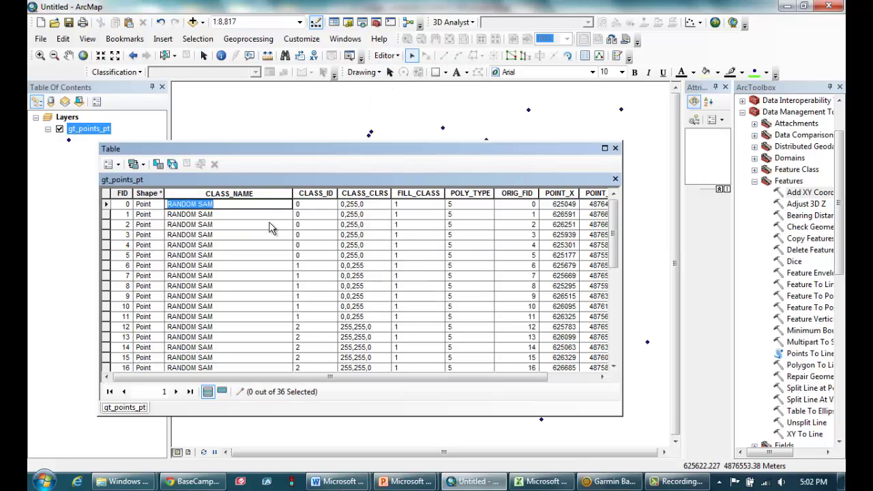
text(rock1)
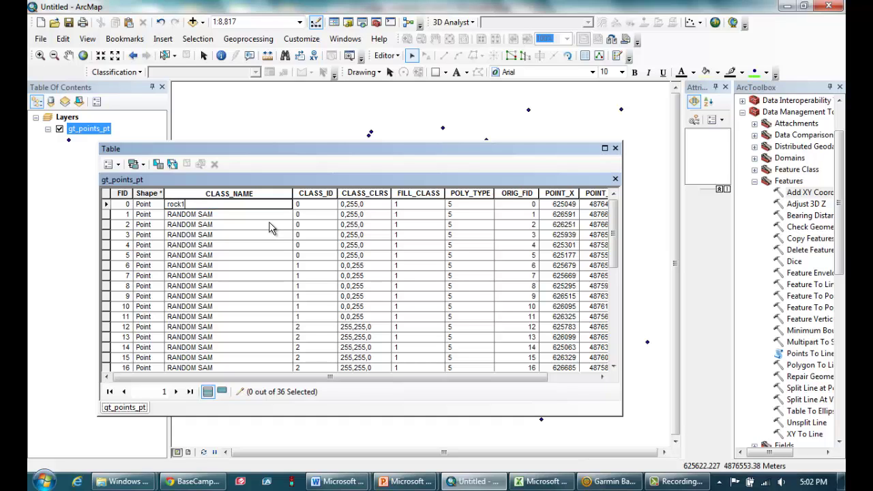
key(Return)
text(rock2)
key(Return)
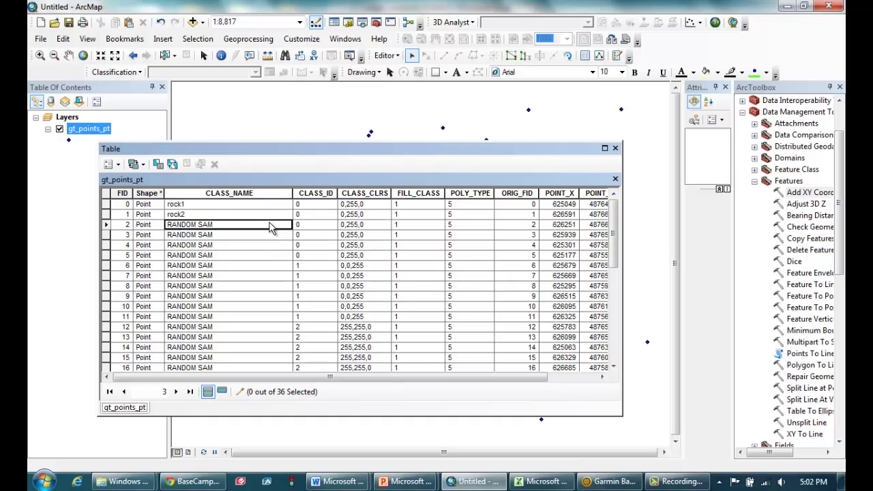
text(rock3)
key(Return)
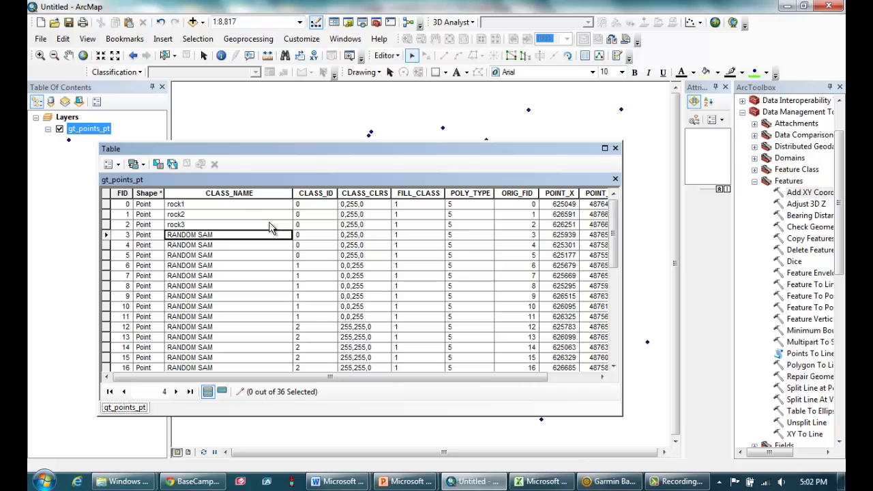
text(rock4)
key(Return)
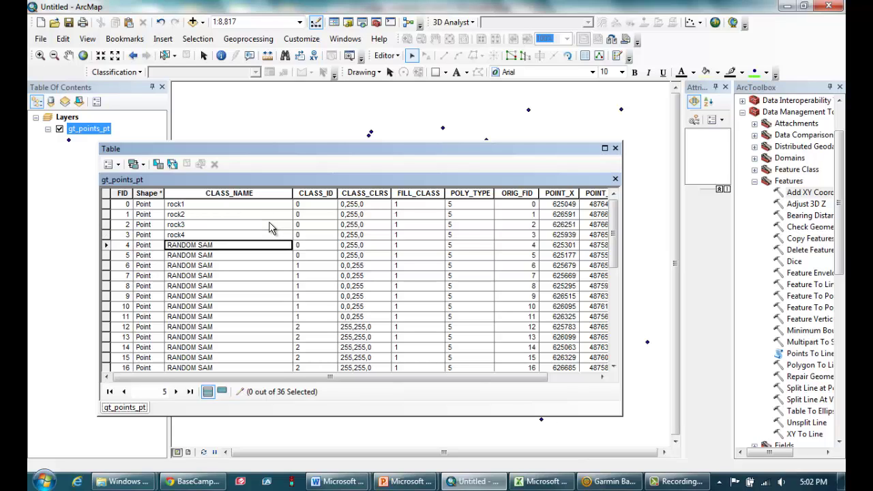
text(rock5)
key(Return)
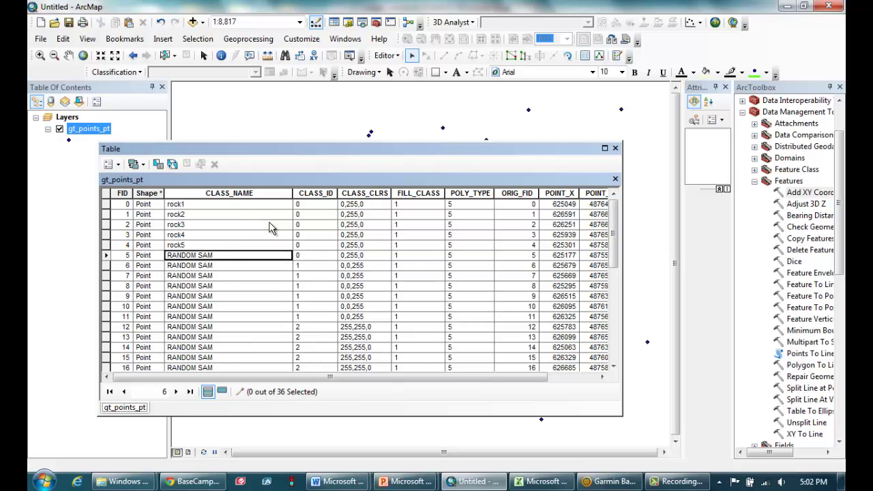
text(rock6)
key(Return)
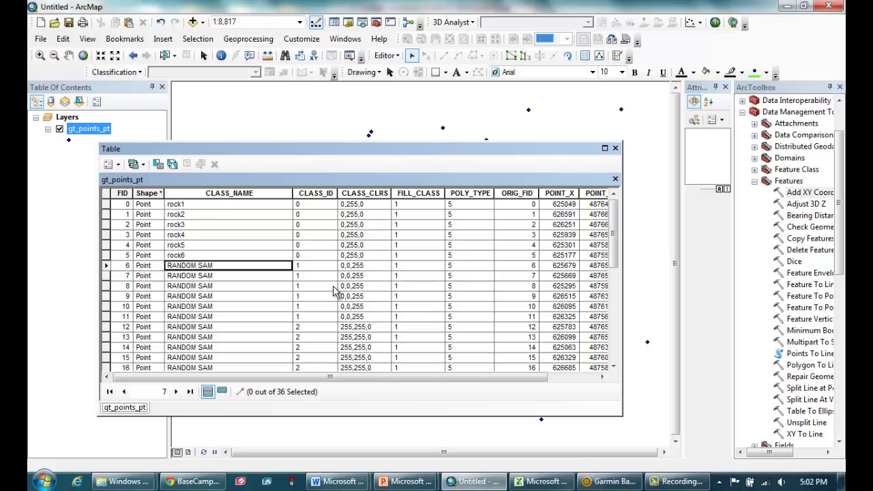
Step: Set CLASS_NAME of the first three points with CLASS_ID 1 to water1, water2 and water3
text(water1)
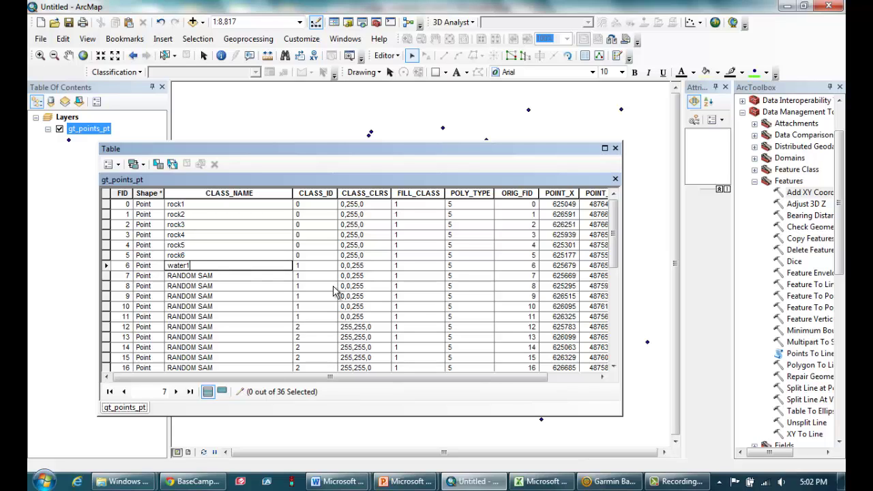
key(Return)
text(water2)
key(Return)
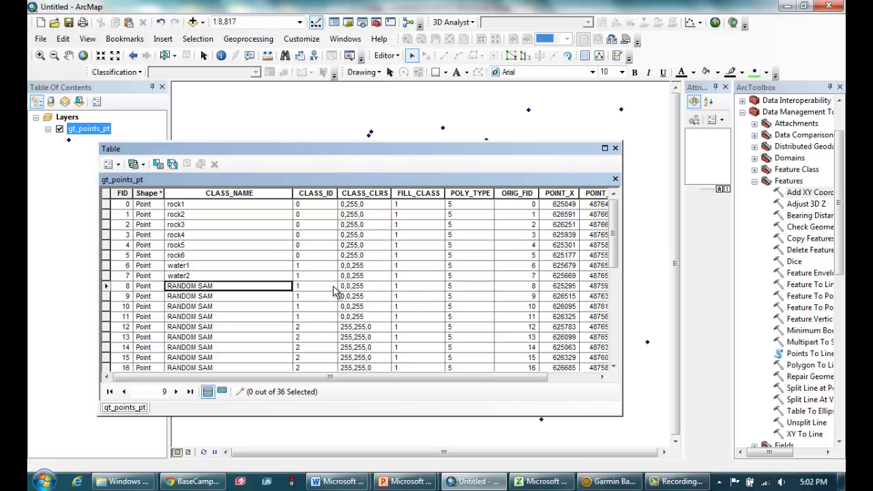
text(water3)
key(Return)
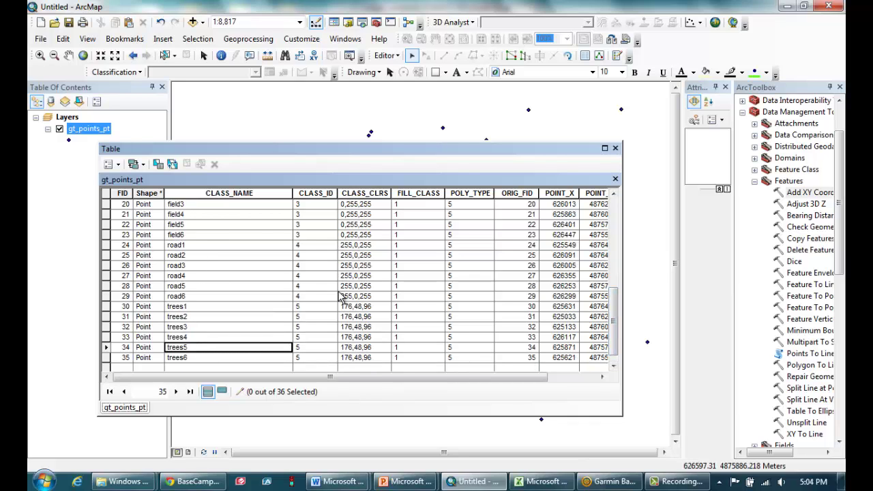
Step: Stop the edit session and save the class name edits to gt_points_pt
drag(615, 349, 619, 220)
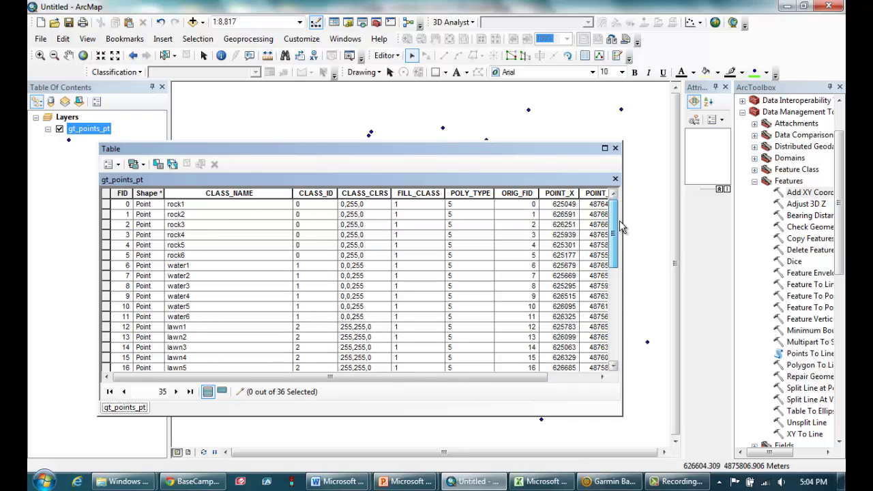
click(385, 55)
click(394, 86)
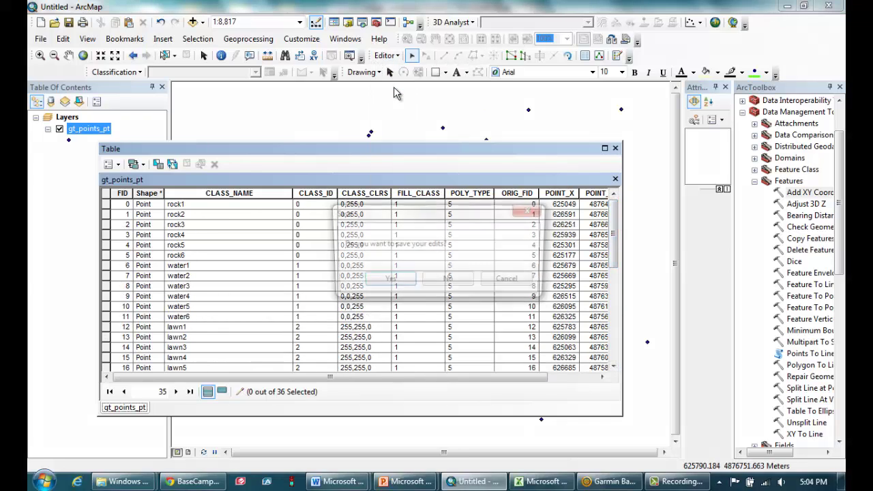
click(390, 278)
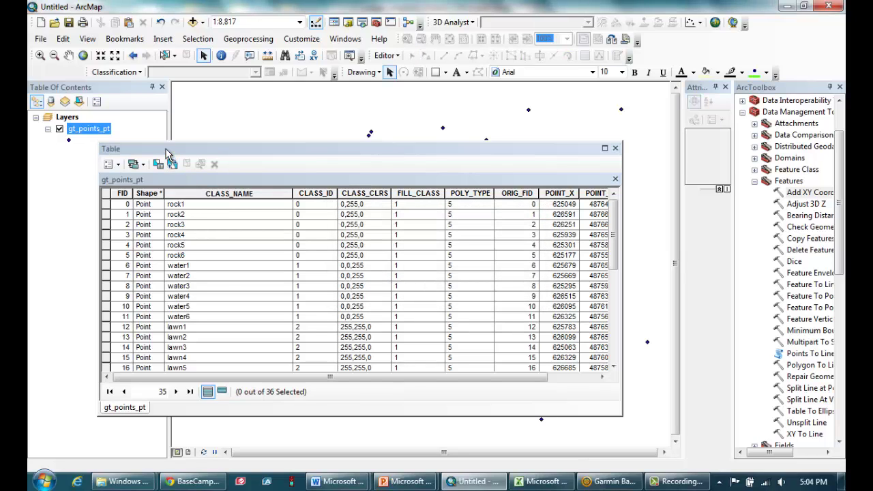
Step: Start exporting all records of the gt_points_pt attribute table and browse for the output table's location
click(119, 166)
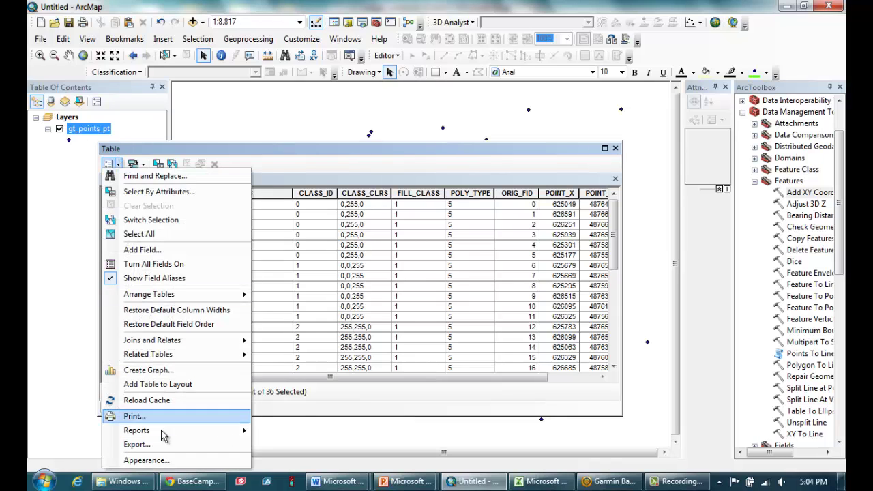
click(137, 444)
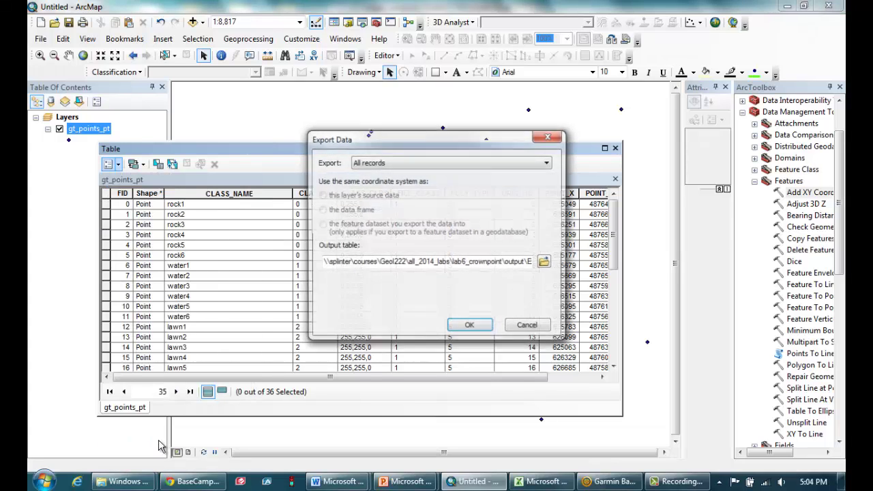
click(387, 164)
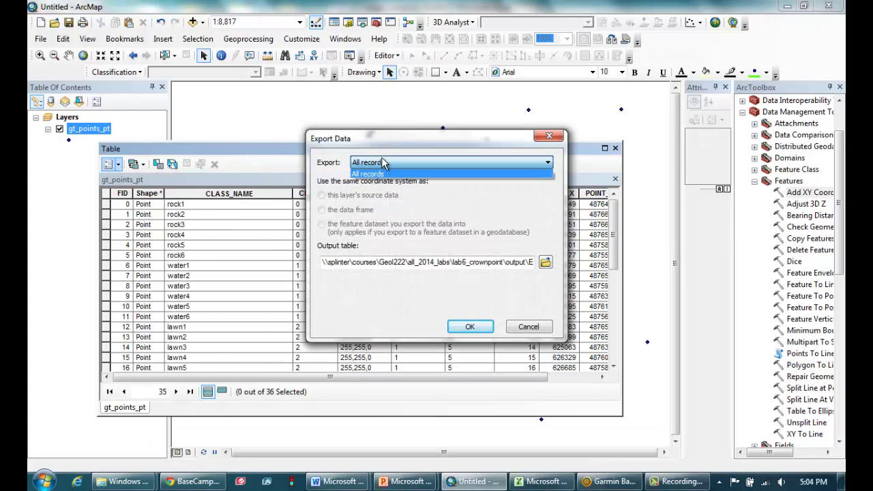
click(382, 161)
click(546, 263)
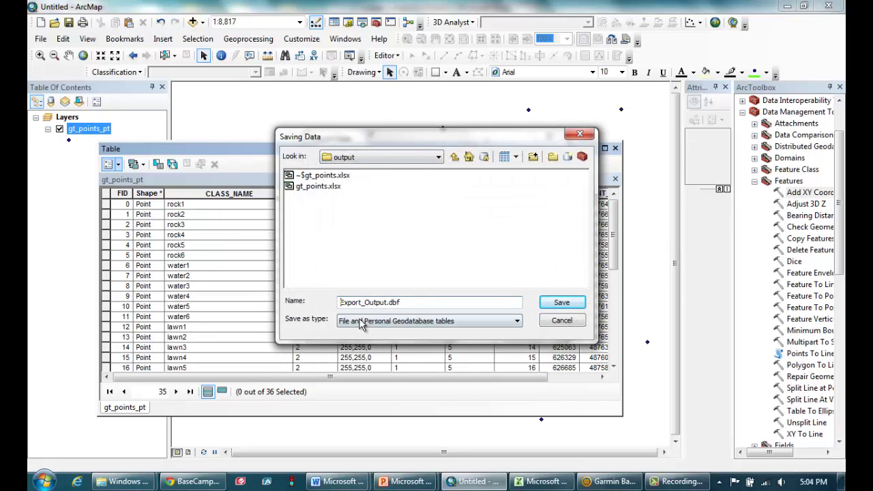
click(329, 188)
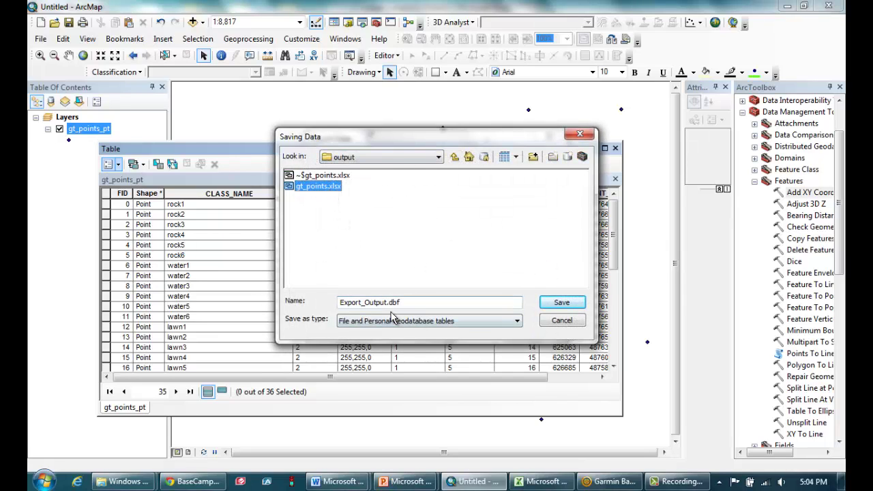
Step: Export the table to the output folder as the text file gt_points1.txt without adding it to the map
drag(388, 303, 310, 305)
text(gt_points1.)
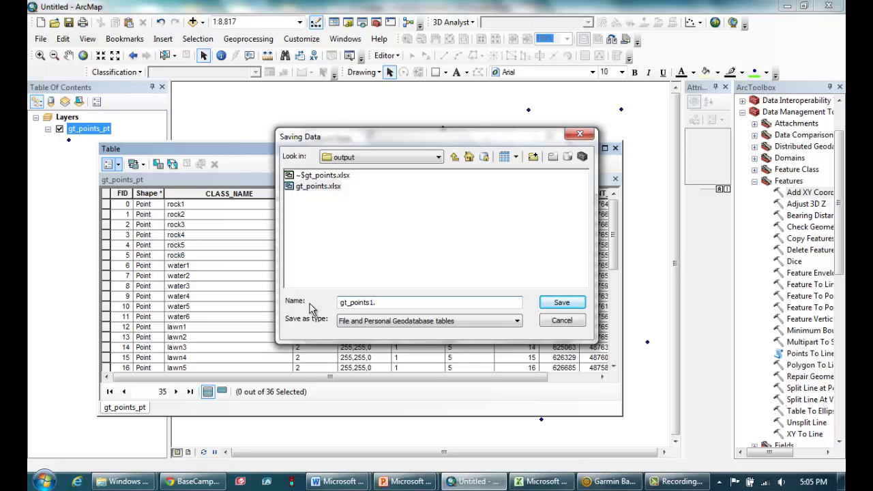
text(txt)
click(389, 319)
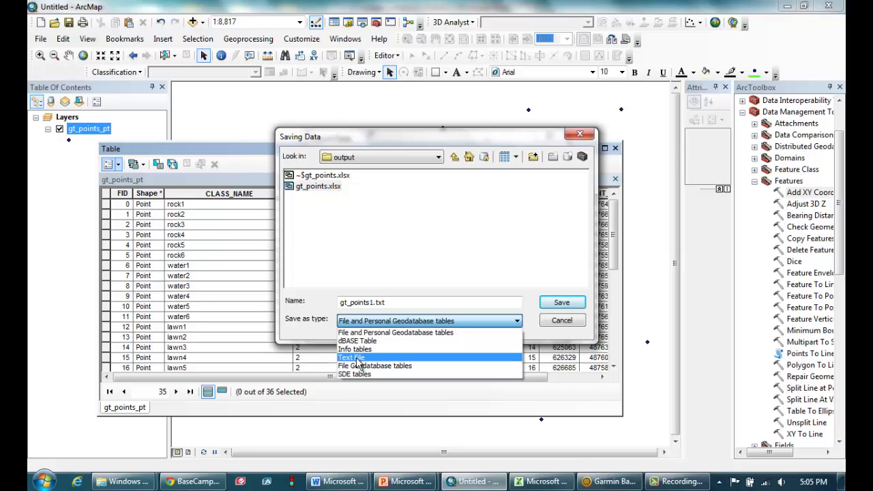
click(357, 358)
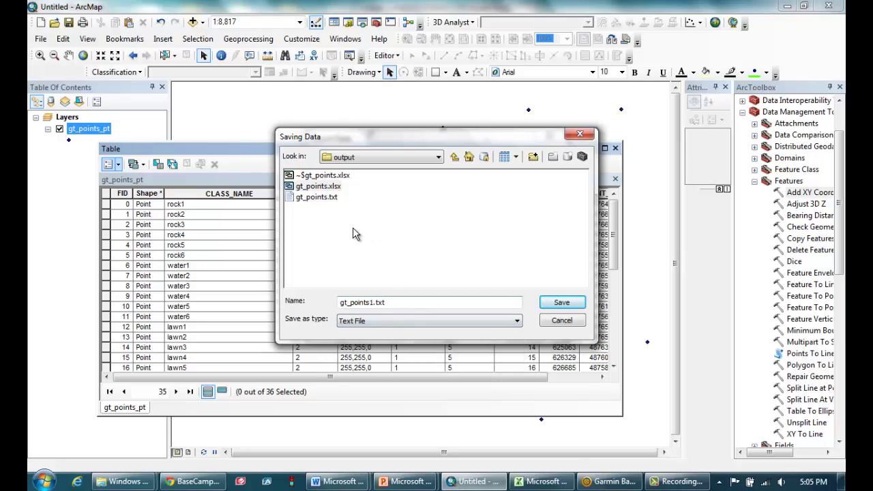
click(561, 302)
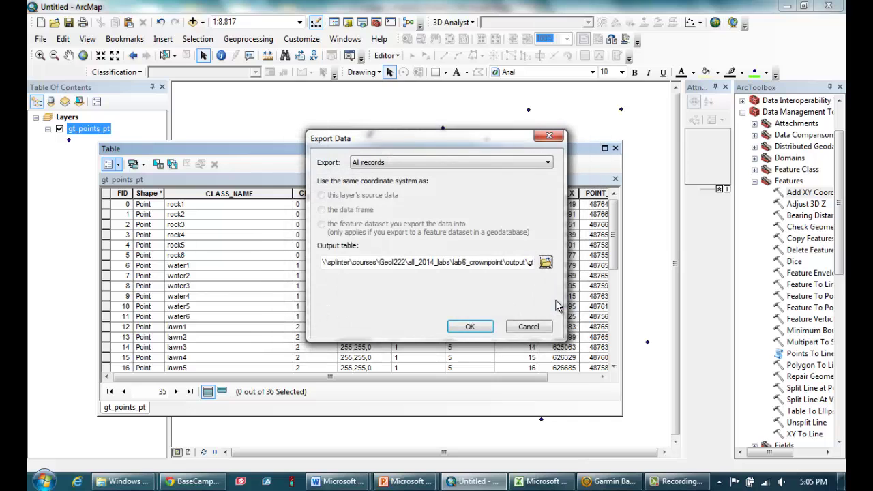
click(467, 326)
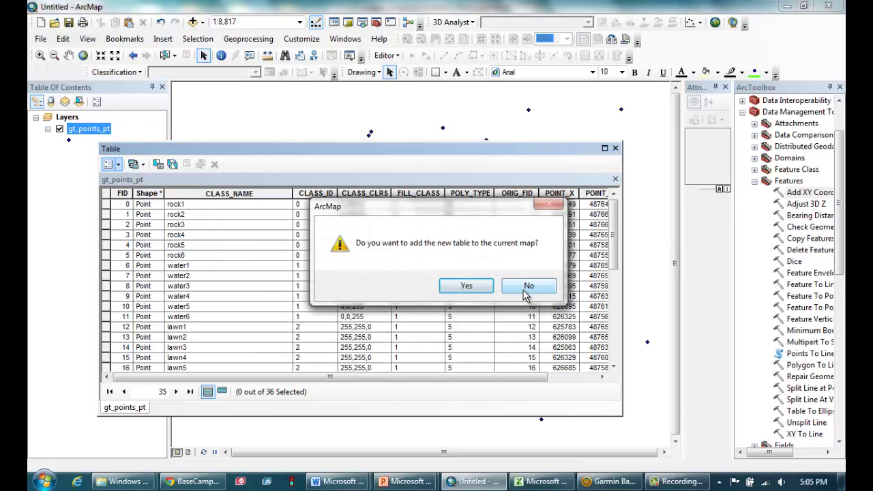
click(526, 289)
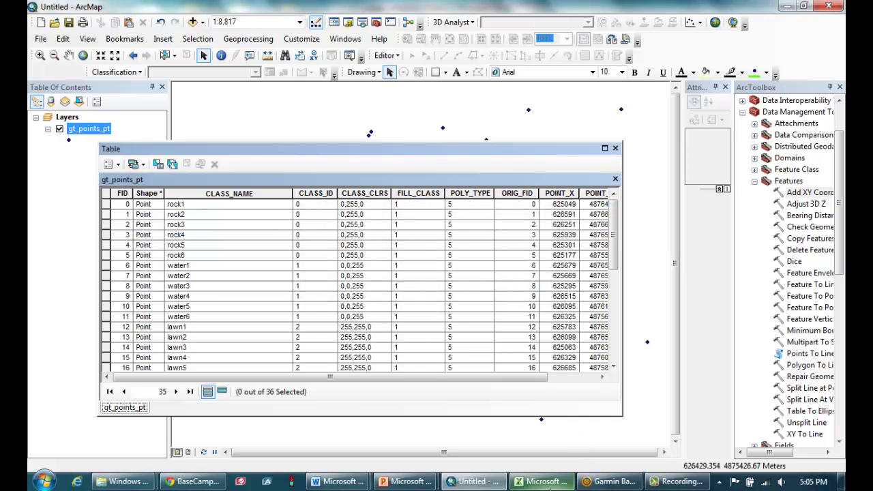
Step: Switch to Excel, close the gt_points.xlsx workbook and open gt_points1.txt from the output folder with All Files shown
click(545, 482)
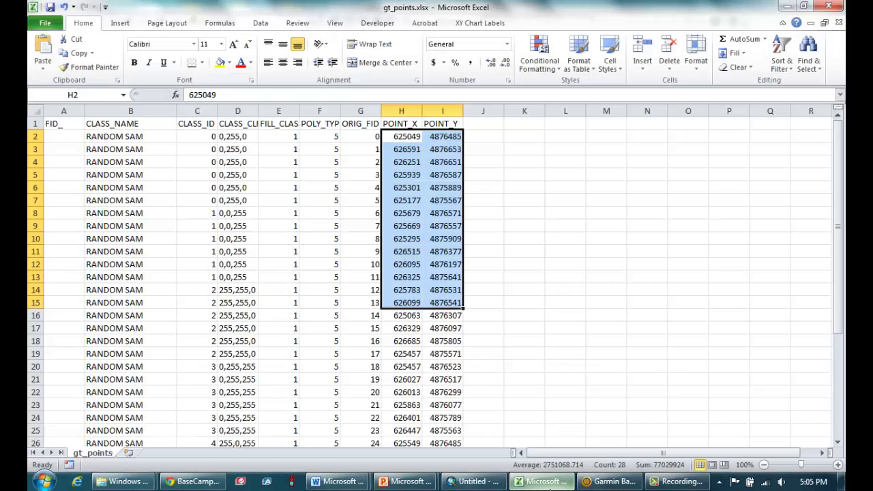
click(839, 23)
click(44, 22)
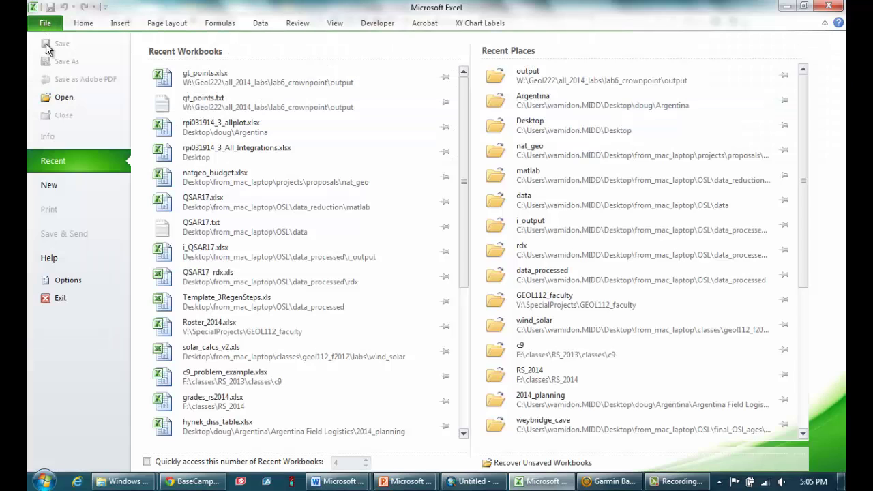
click(59, 96)
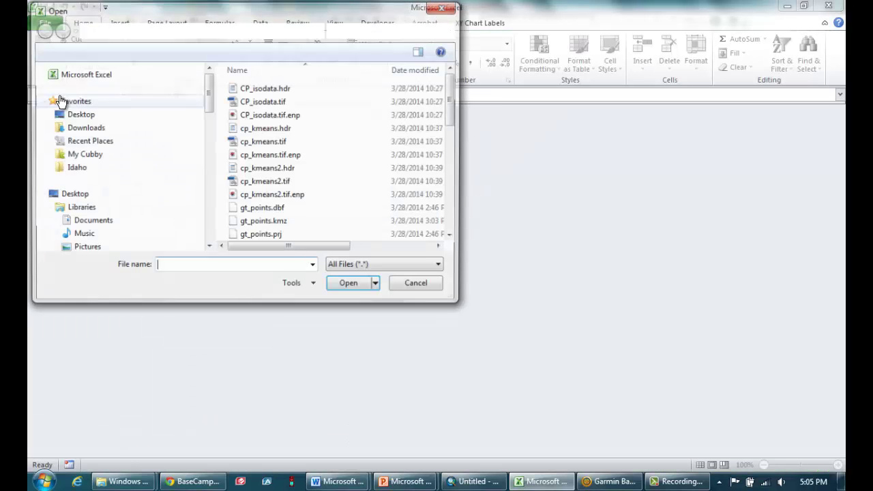
click(351, 268)
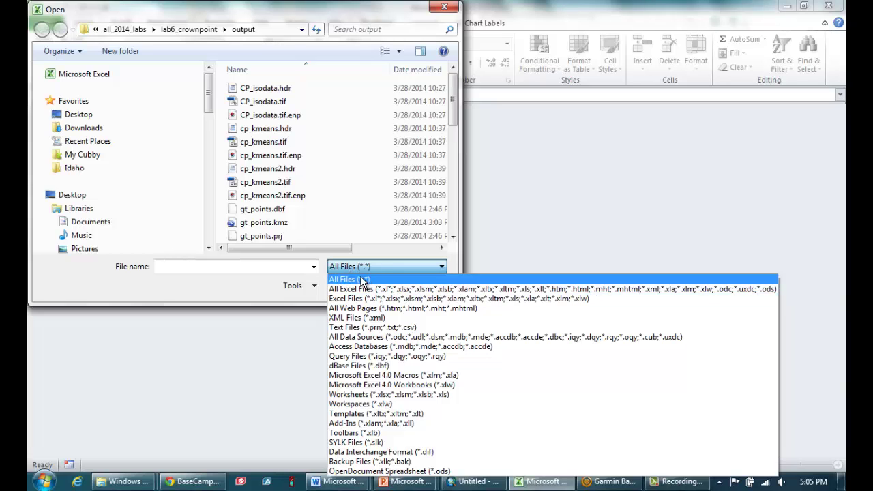
click(360, 278)
drag(453, 91, 456, 174)
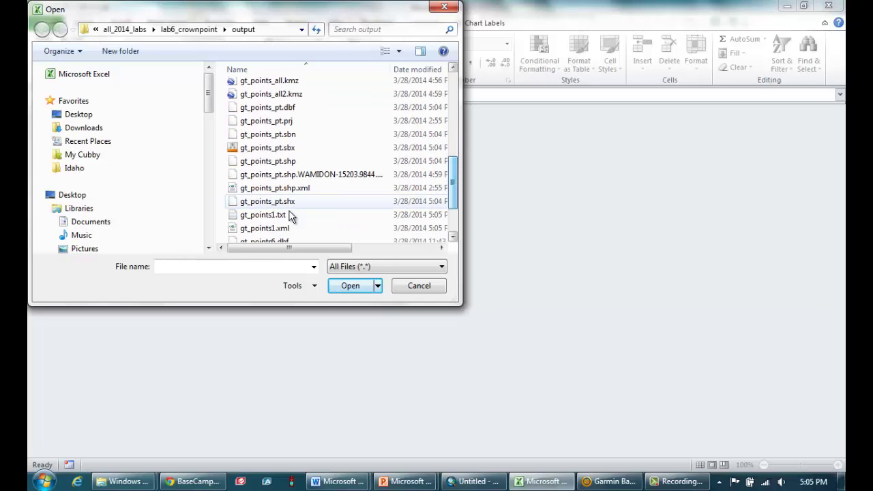
click(263, 214)
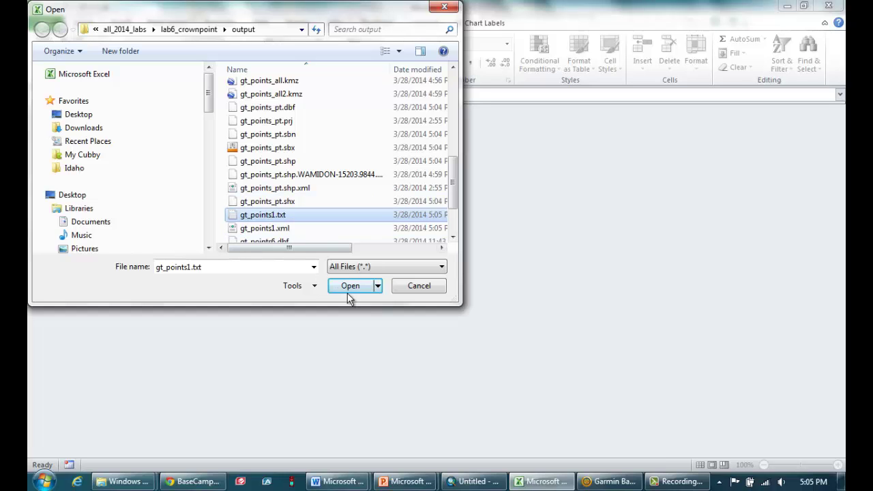
click(365, 288)
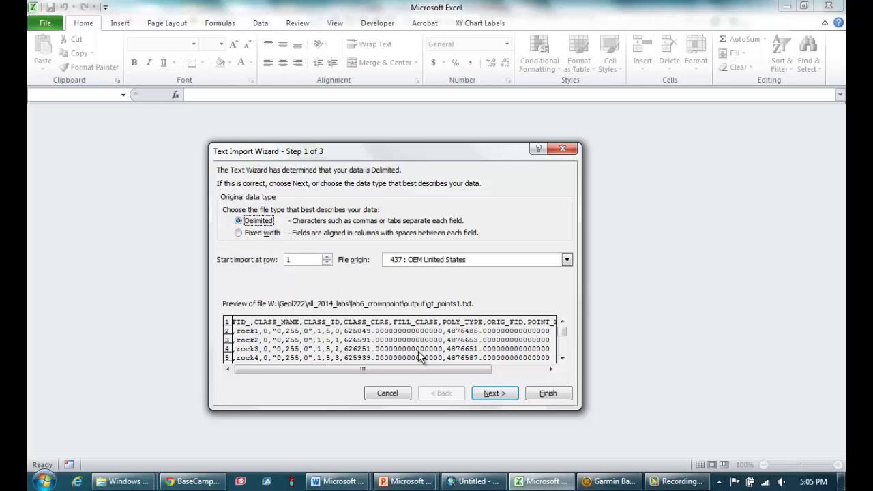
Step: Import the text as delimited data with Comma added as a delimiter, and review the class names and point coordinates
click(496, 394)
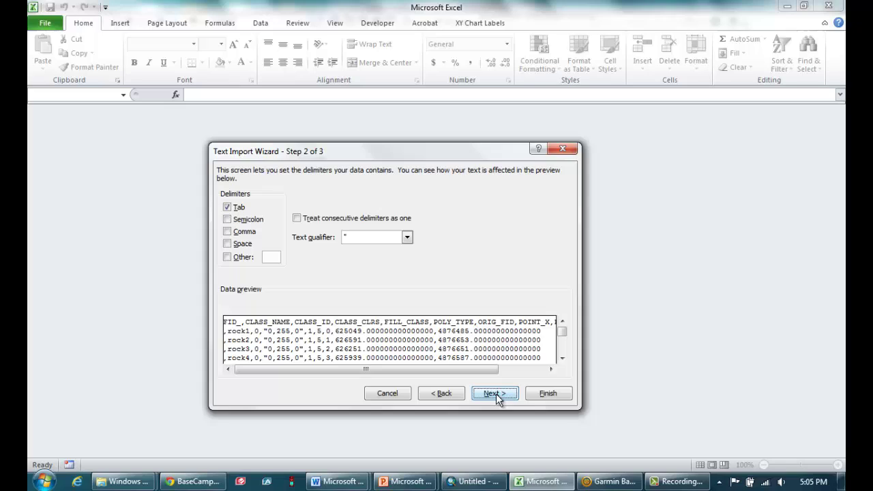
click(228, 232)
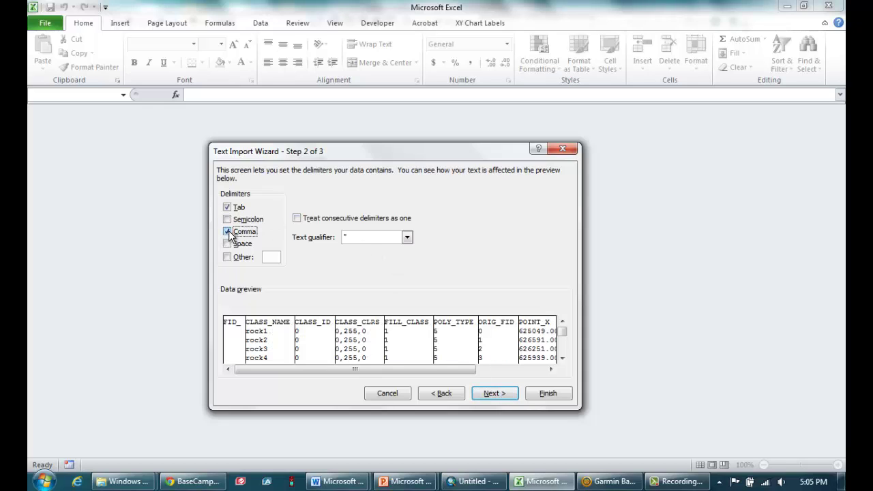
click(505, 393)
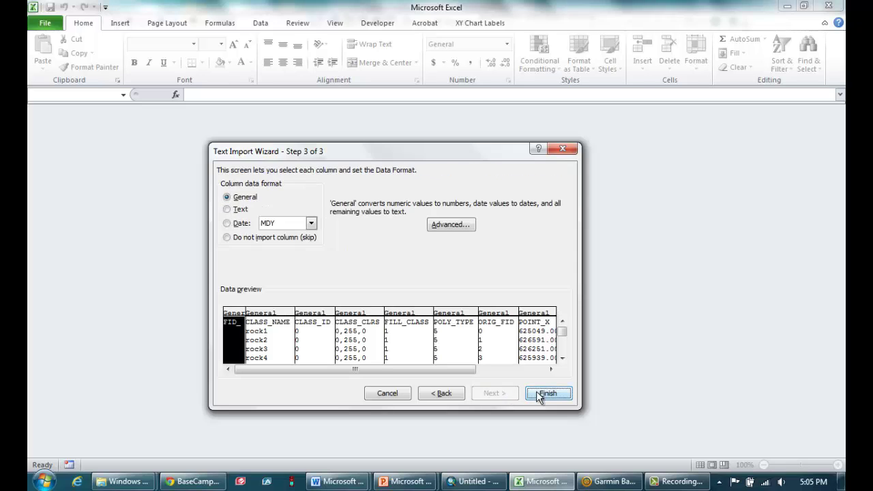
click(544, 393)
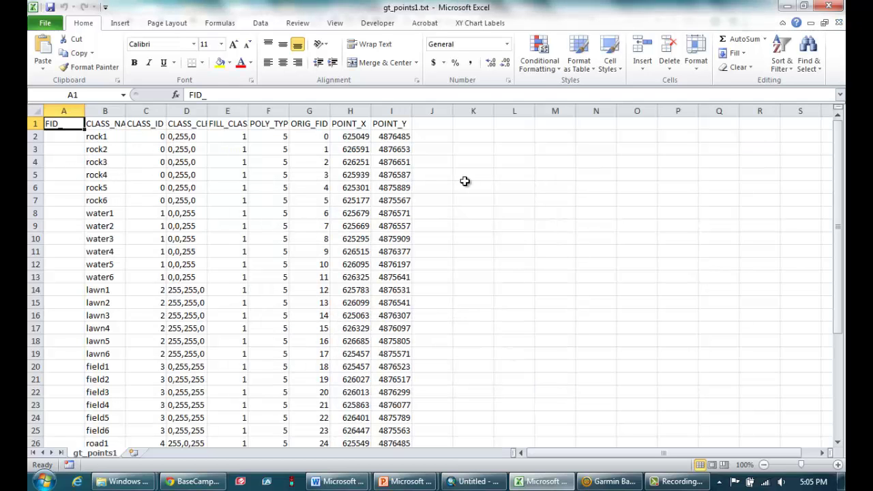
drag(102, 140, 114, 275)
drag(356, 137, 392, 208)
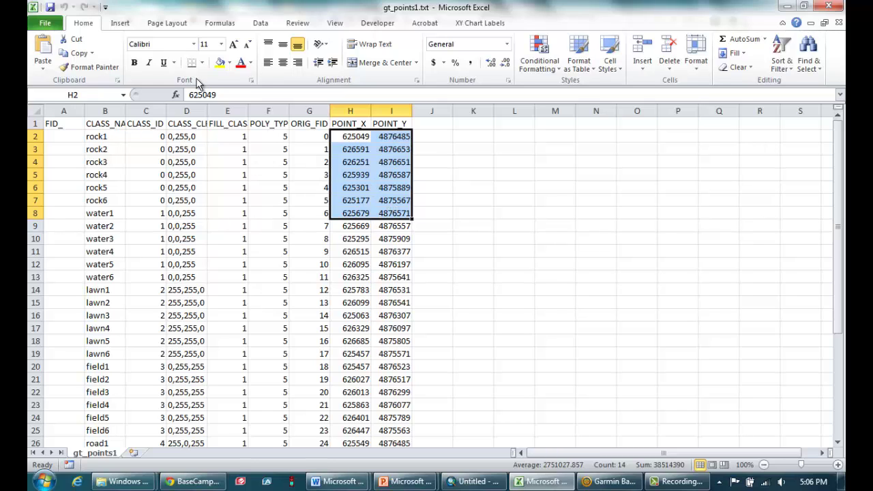
Step: Save the imported table in the output folder as an Excel Workbook named gt_points1.xlsx
click(43, 24)
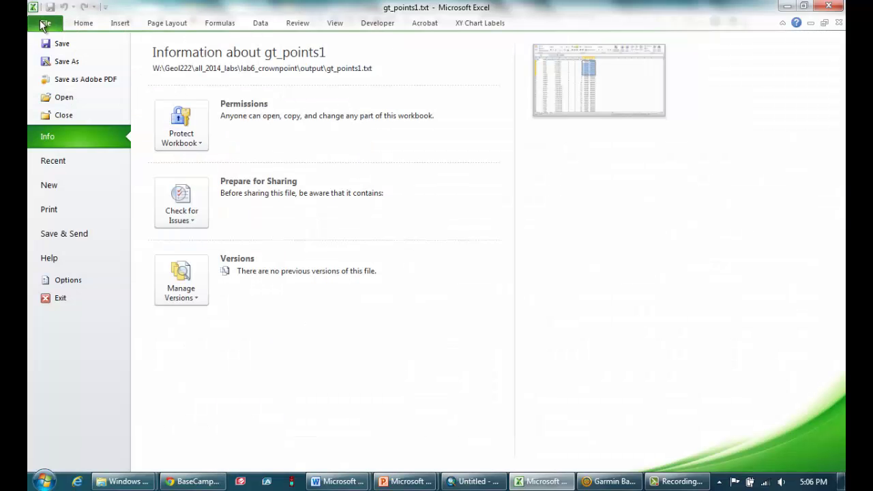
click(68, 62)
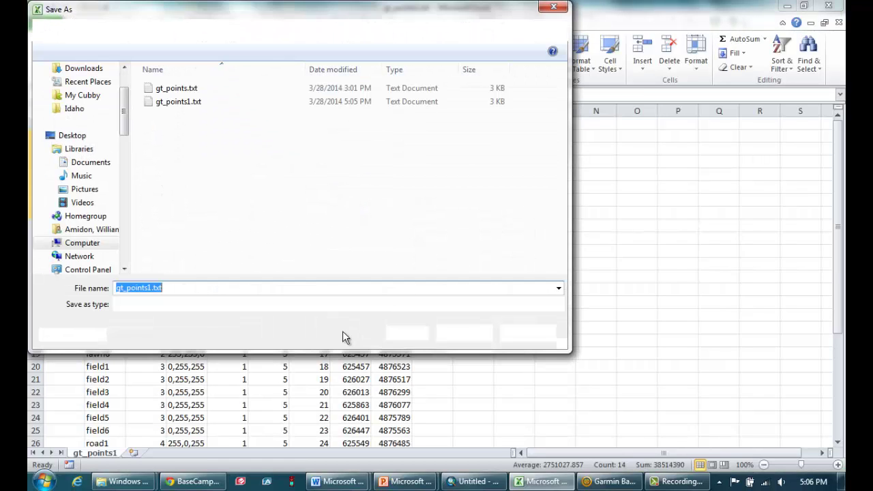
click(291, 304)
click(184, 27)
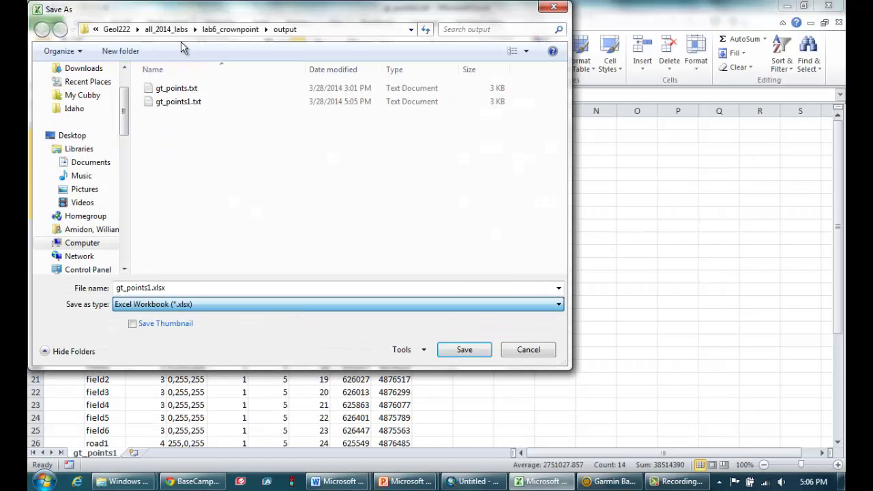
click(185, 88)
click(158, 289)
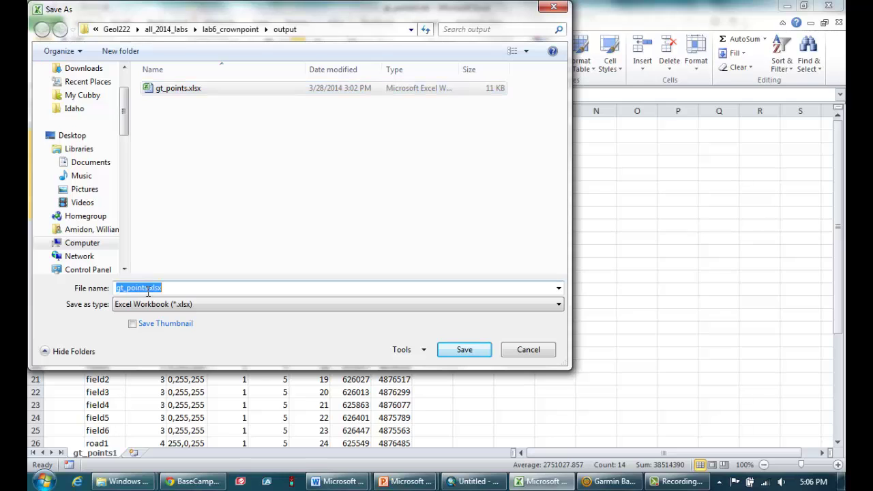
click(149, 289)
text(1)
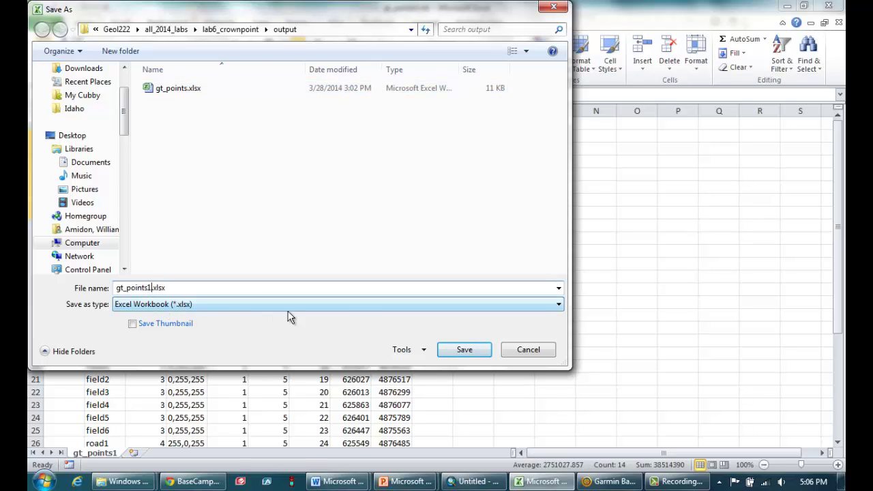
click(454, 349)
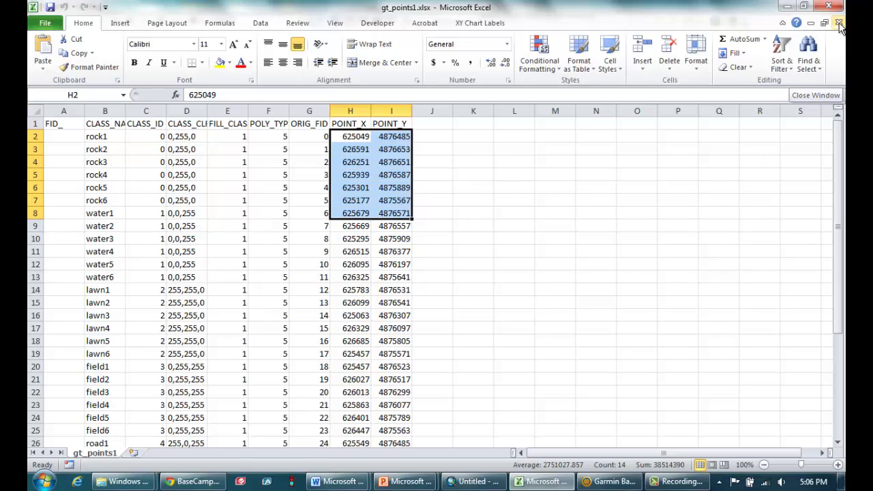
Step: Switch back to ArcMap, close the gt_points_pt attribute table and search the geoprocessing tools for "to kml"
click(786, 6)
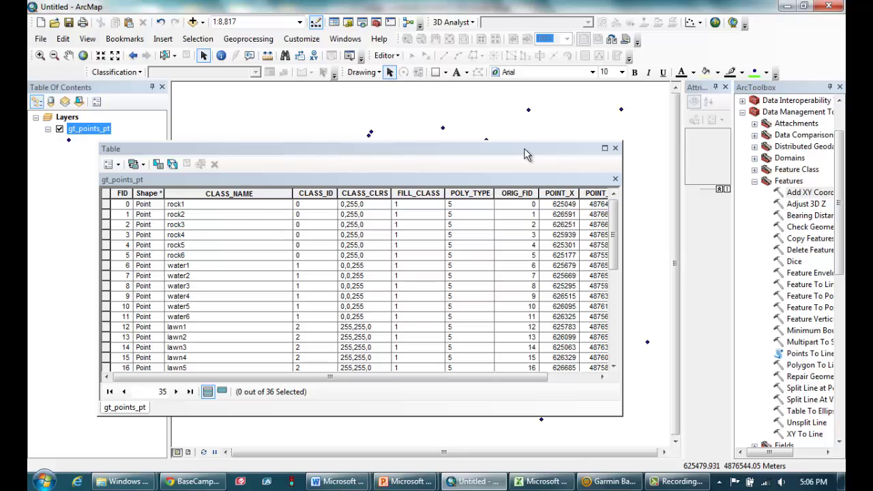
click(615, 148)
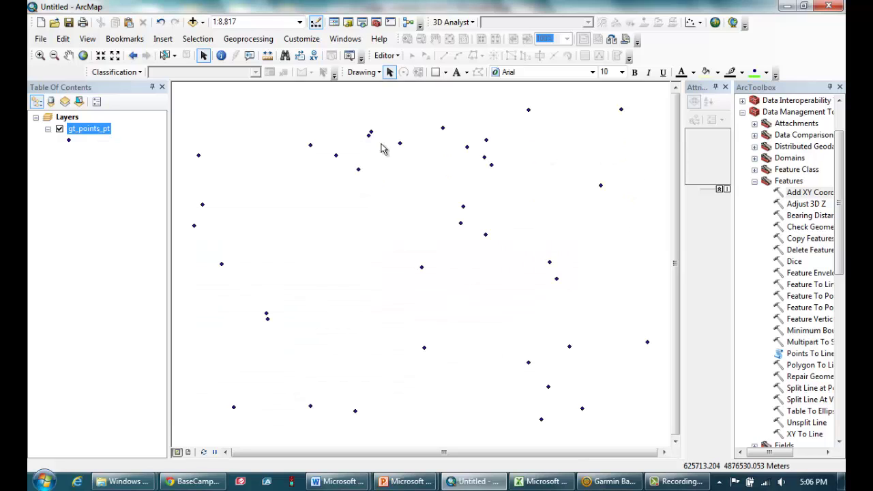
click(249, 41)
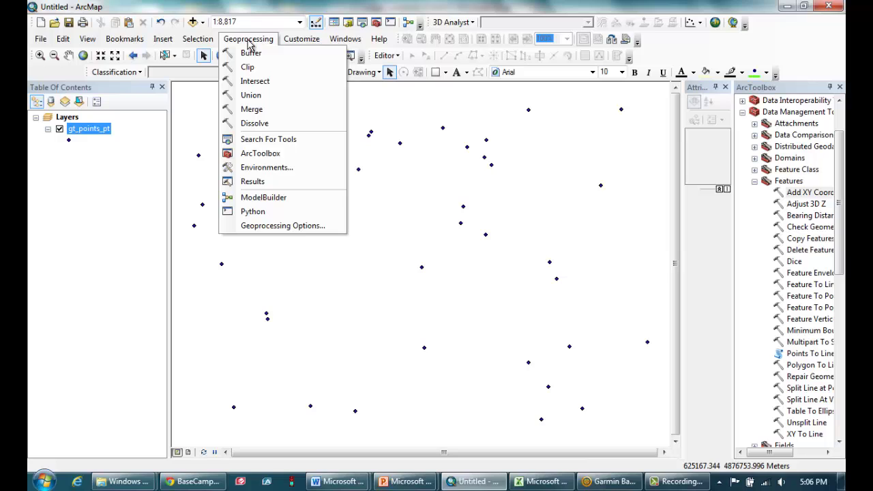
click(265, 143)
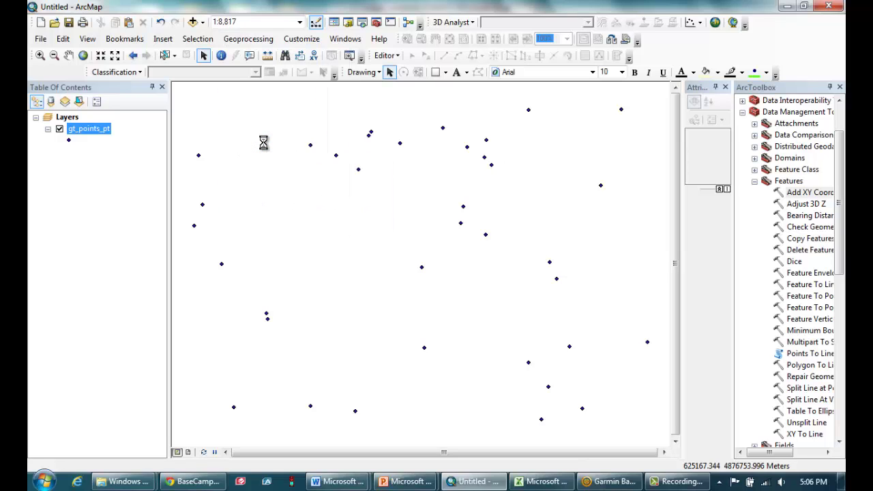
text(t)
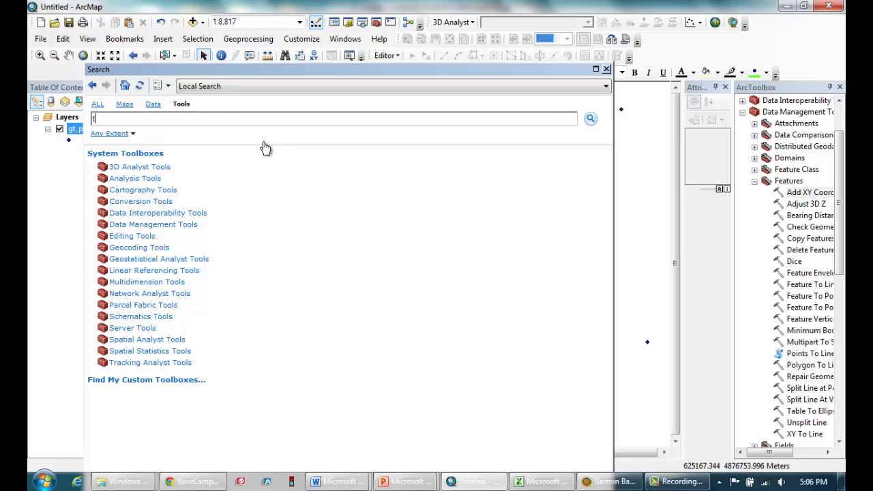
text(o kml)
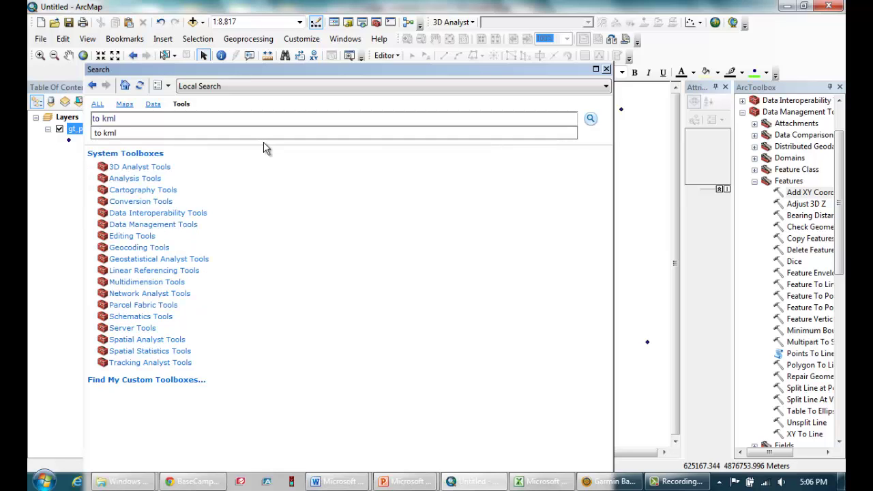
key(Return)
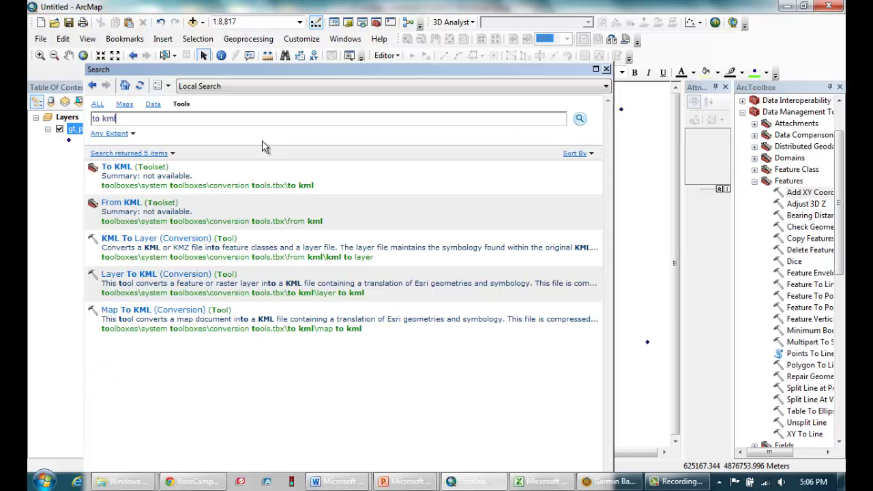
Step: Convert the gt_points_pt layer with Layer To KML, writing gt_points_all3.kmz to the output folder
click(142, 276)
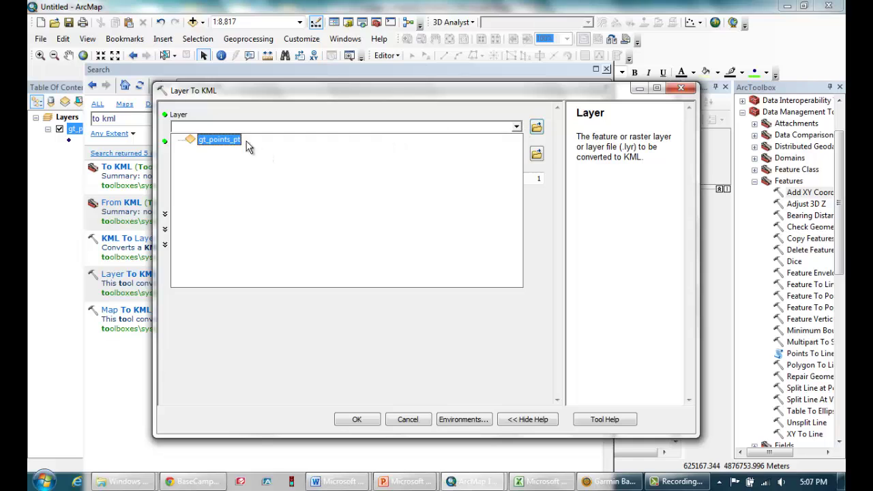
click(218, 140)
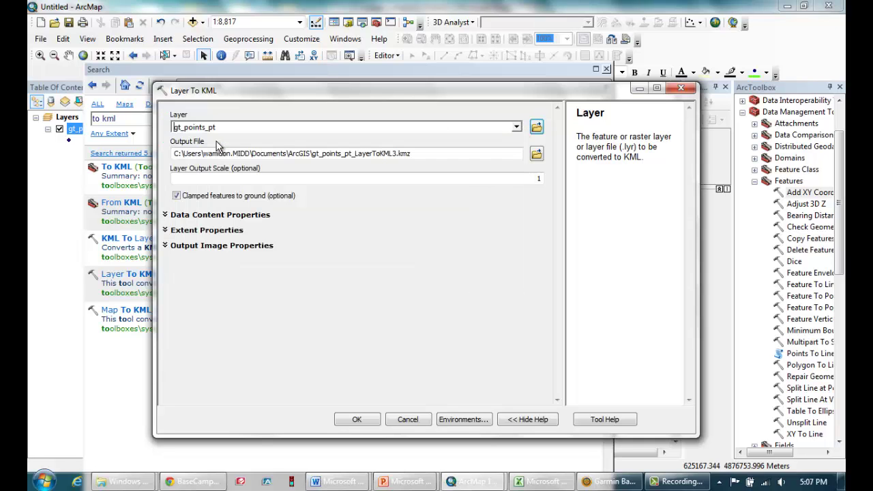
click(537, 153)
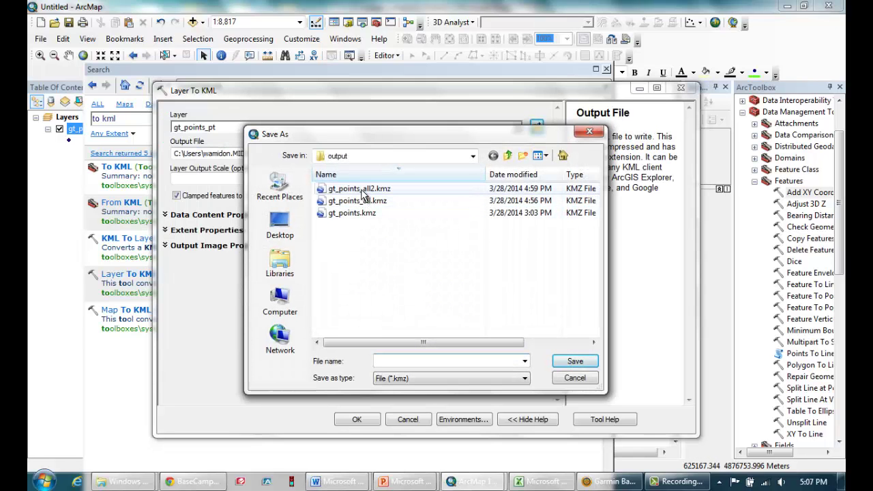
click(356, 189)
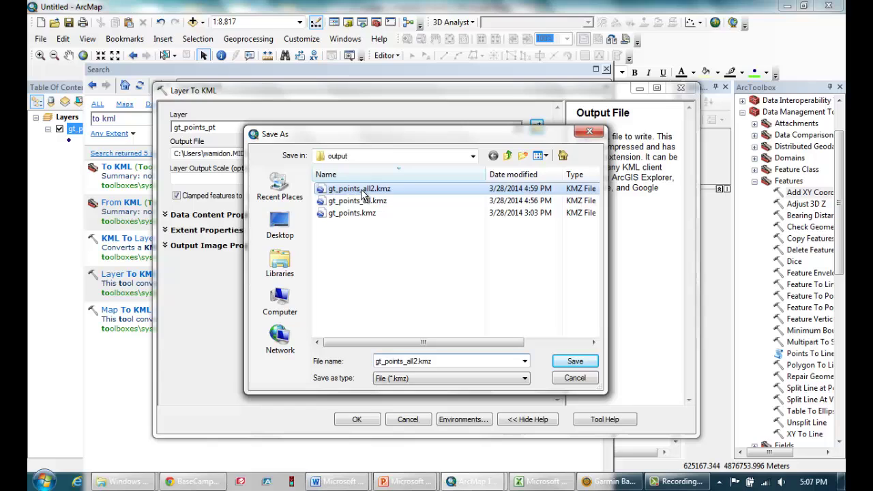
click(418, 361)
click(420, 364)
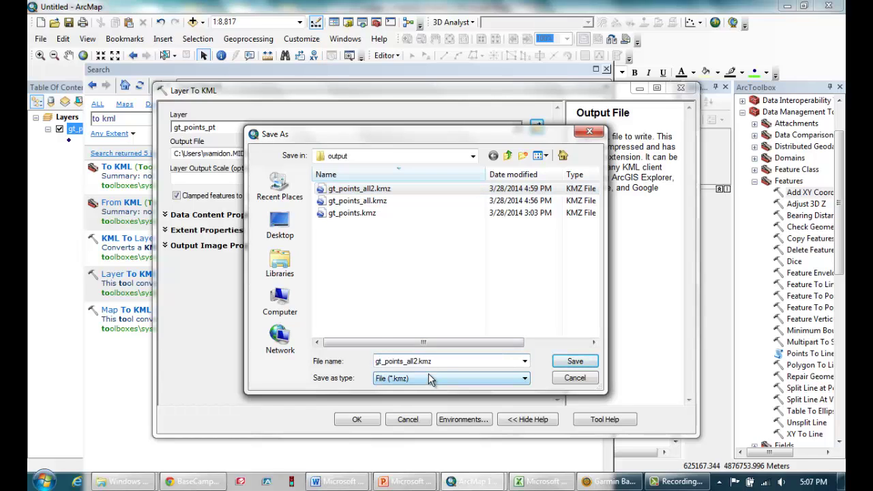
text(3)
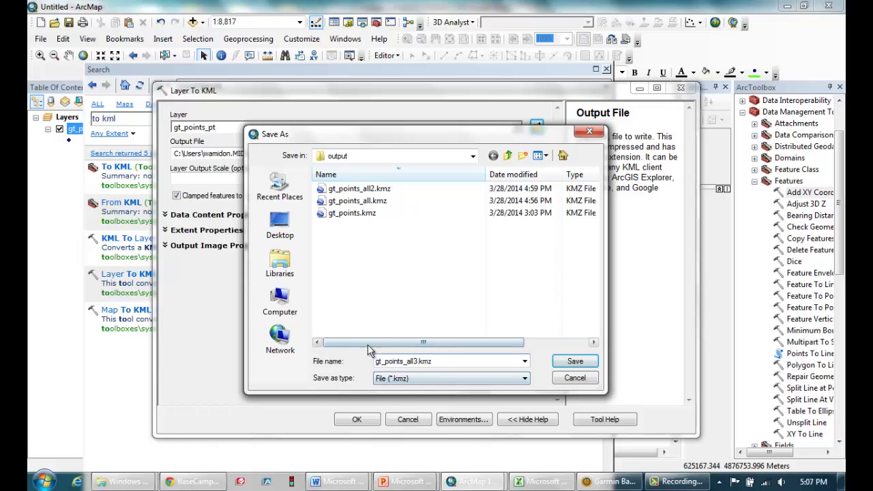
click(578, 362)
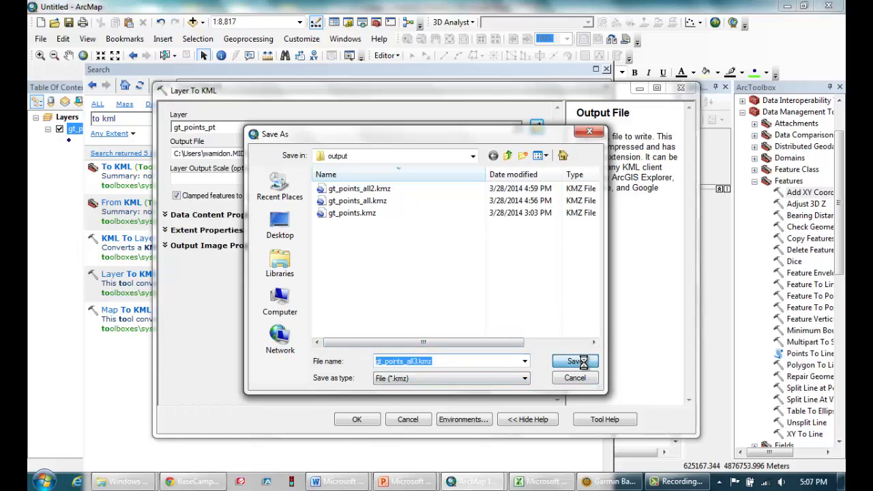
click(361, 418)
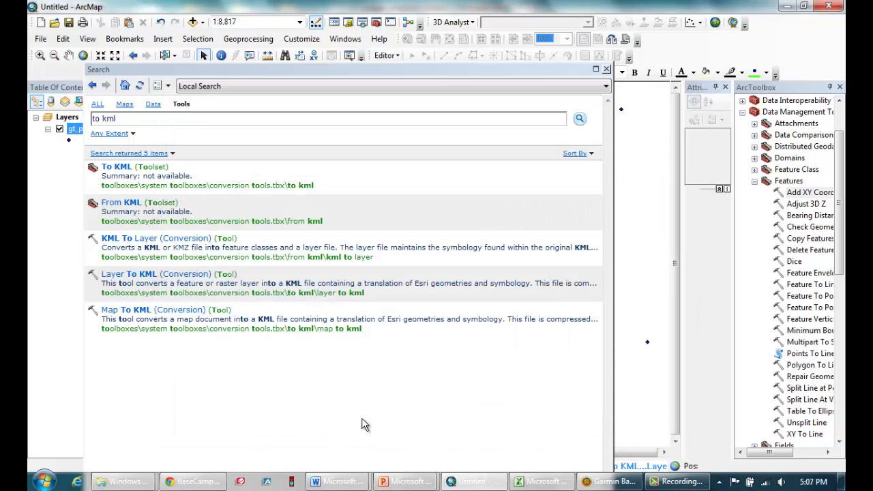